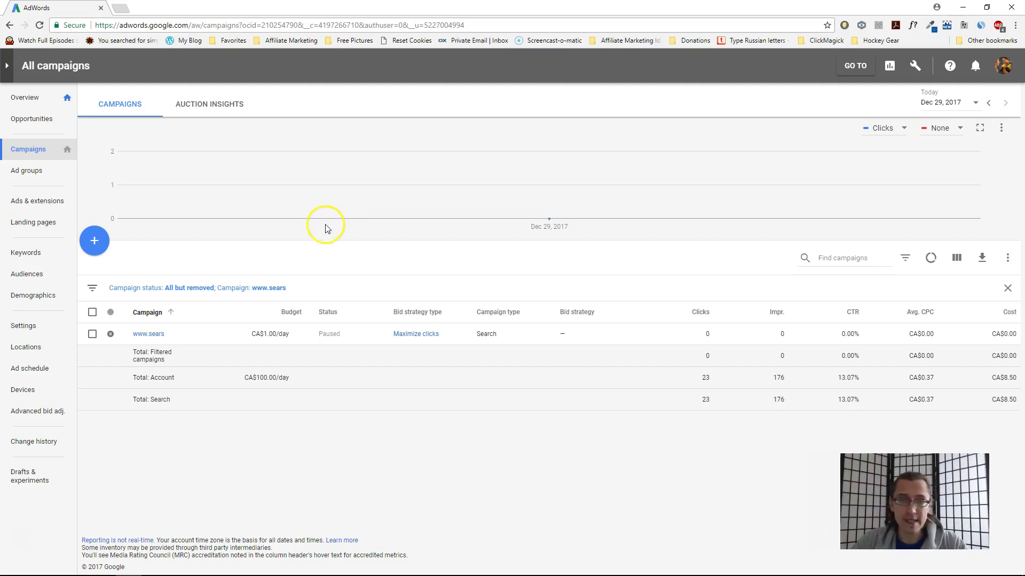
Start a new campaign of type Search Network.
left_click(30, 160)
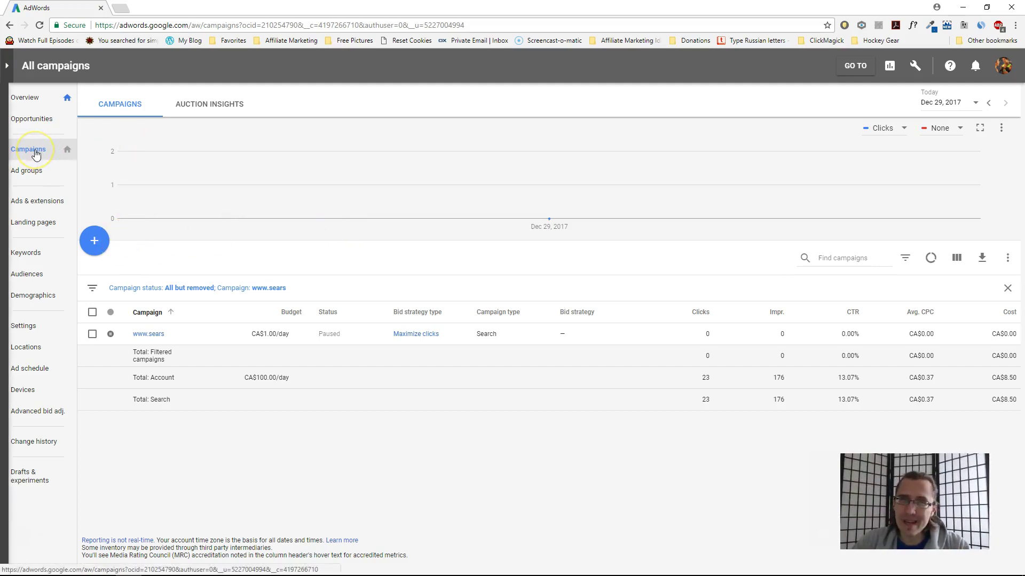
left_click(98, 244)
left_click(123, 278)
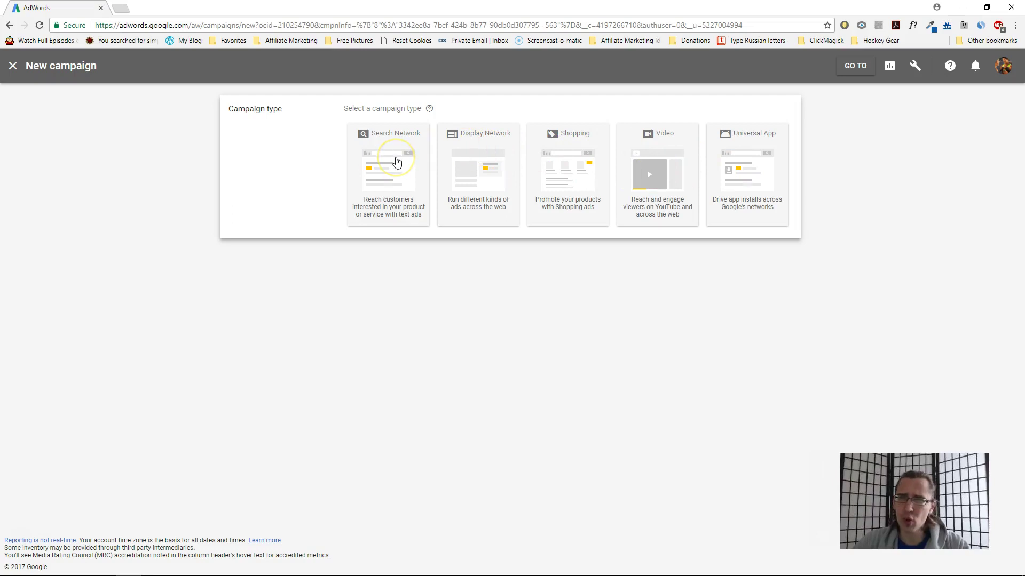
left_click(389, 170)
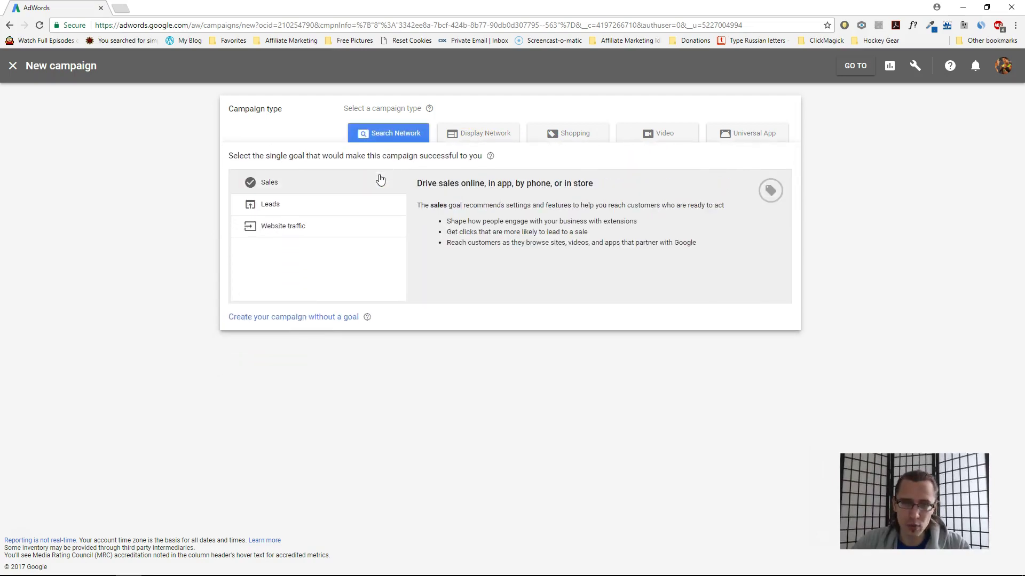
left_click(327, 203)
left_click(287, 228)
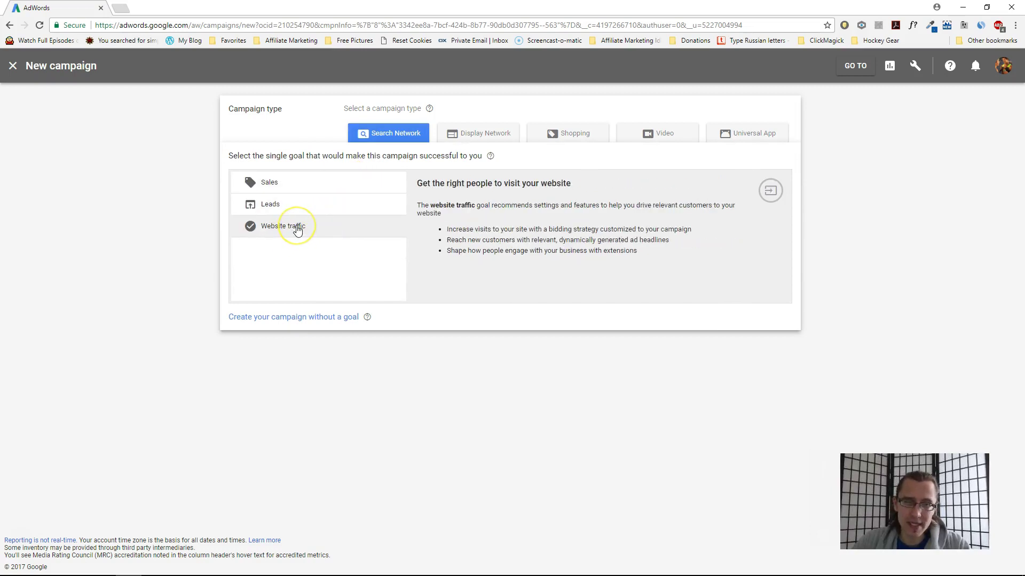
left_click(299, 228)
left_click(399, 364)
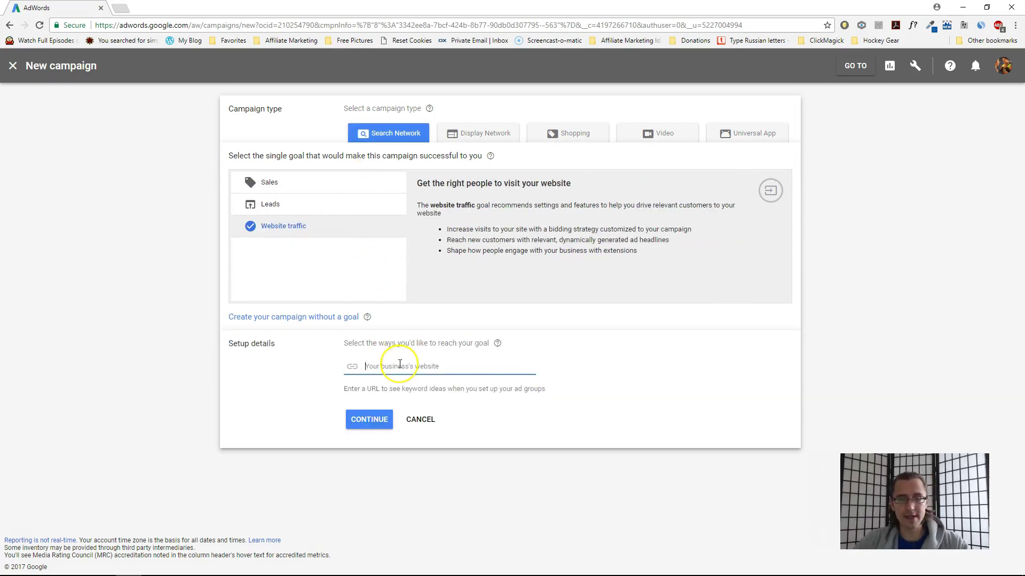
type("w")
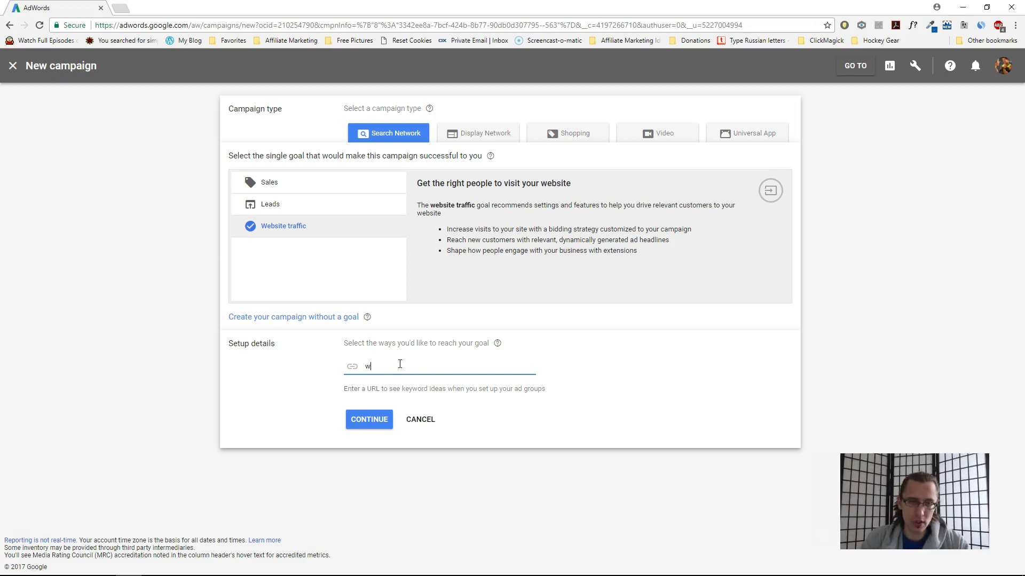
type("ww.wordpress.com")
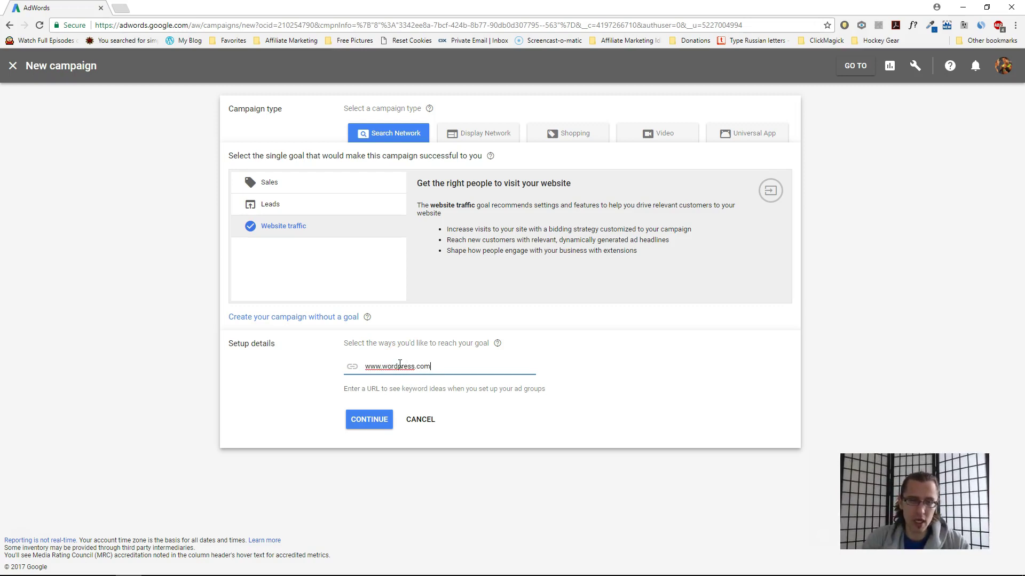
left_click(360, 419)
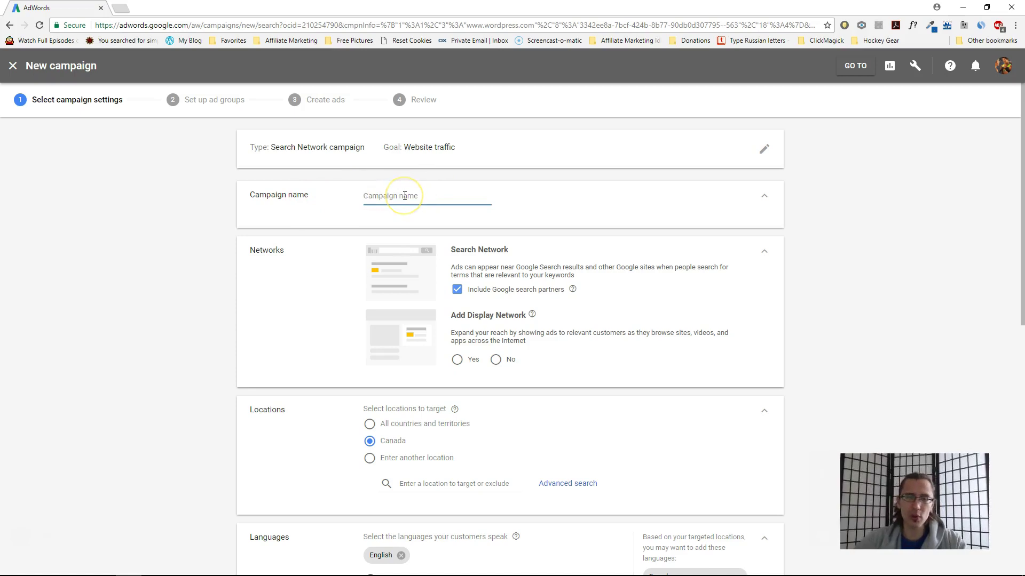
Name the campaign 'Wordpress' and keep Google search partners included.
type("Wordpre")
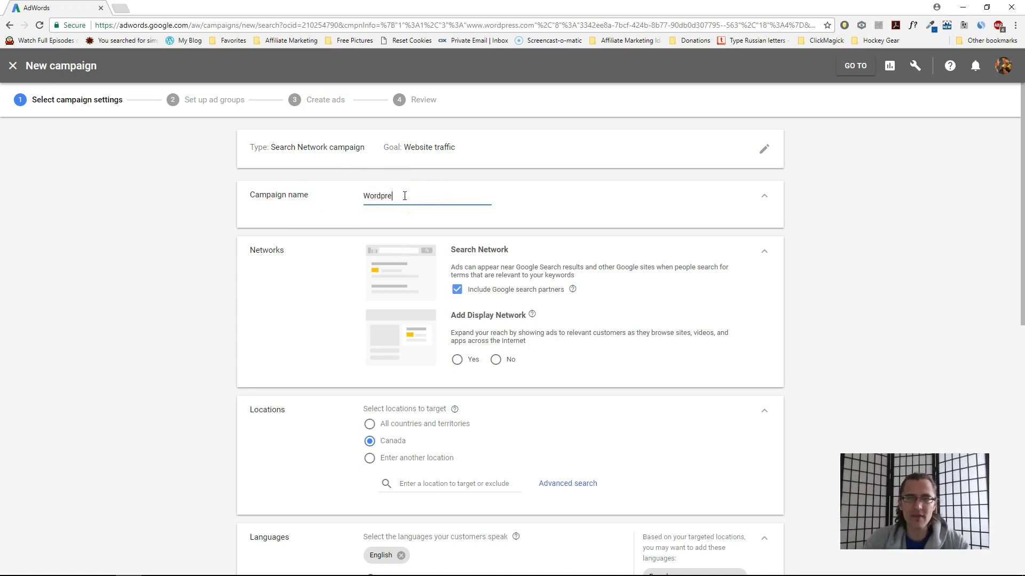
type("ss")
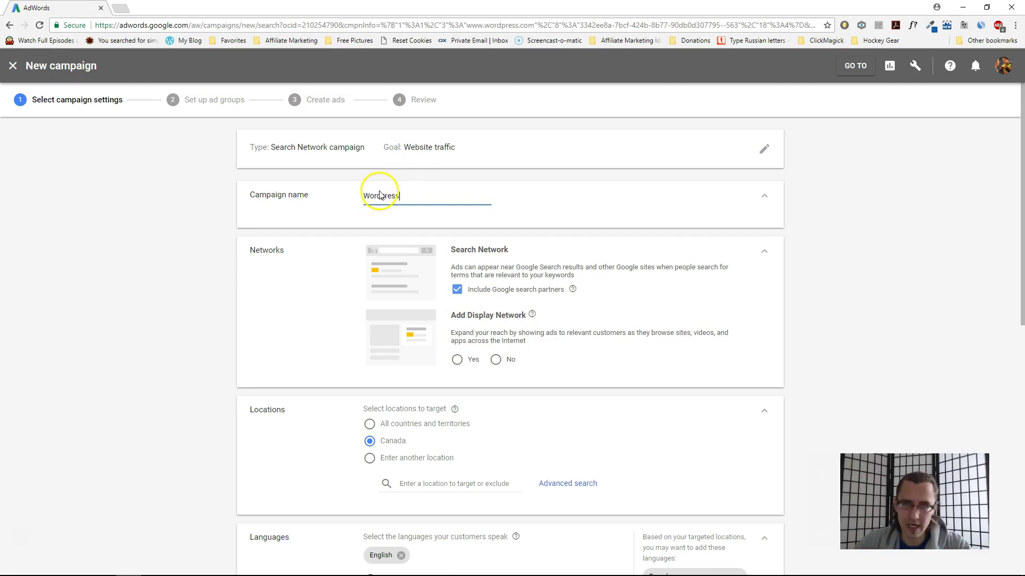
left_click(457, 291)
left_click(457, 290)
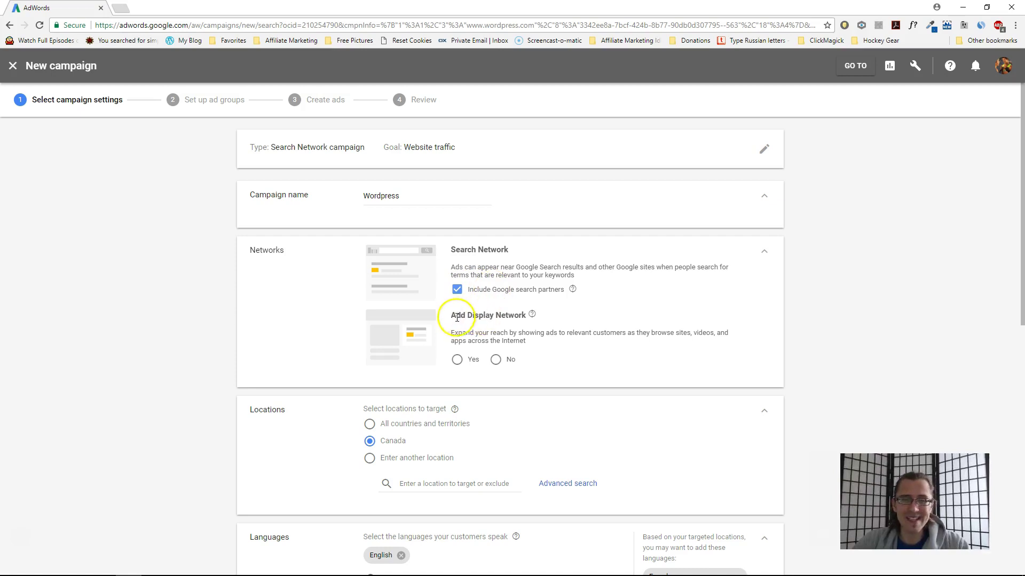
Set Add Display Network to No.
left_click_drag(455, 316, 531, 344)
mouse_move(530, 315)
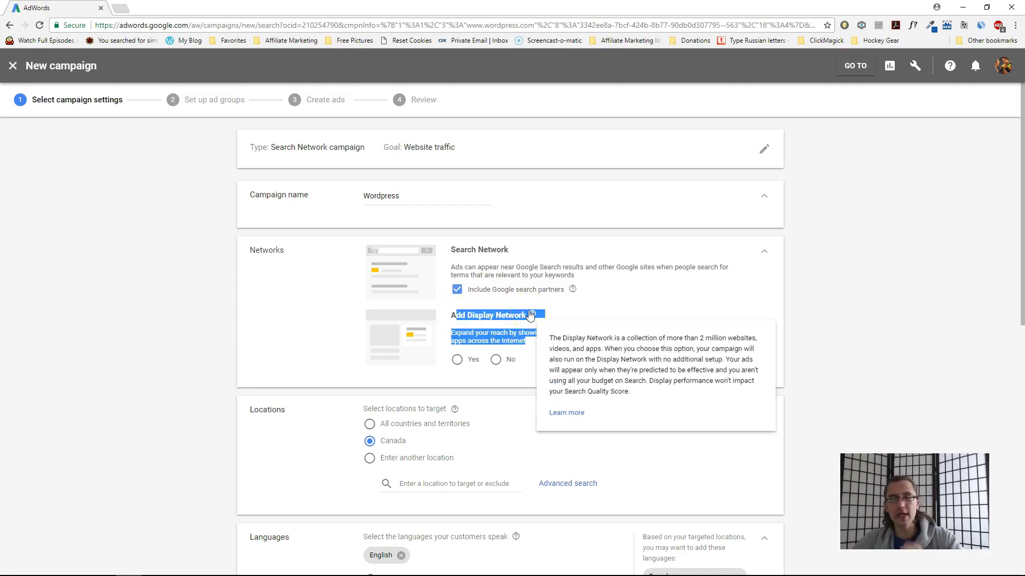
left_click(573, 336)
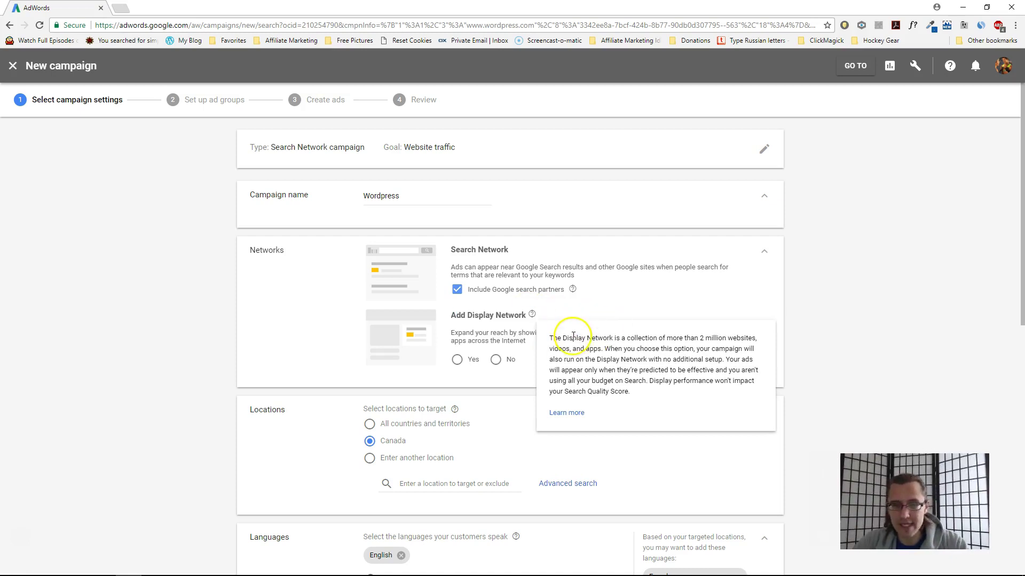
left_click_drag(573, 336, 599, 347)
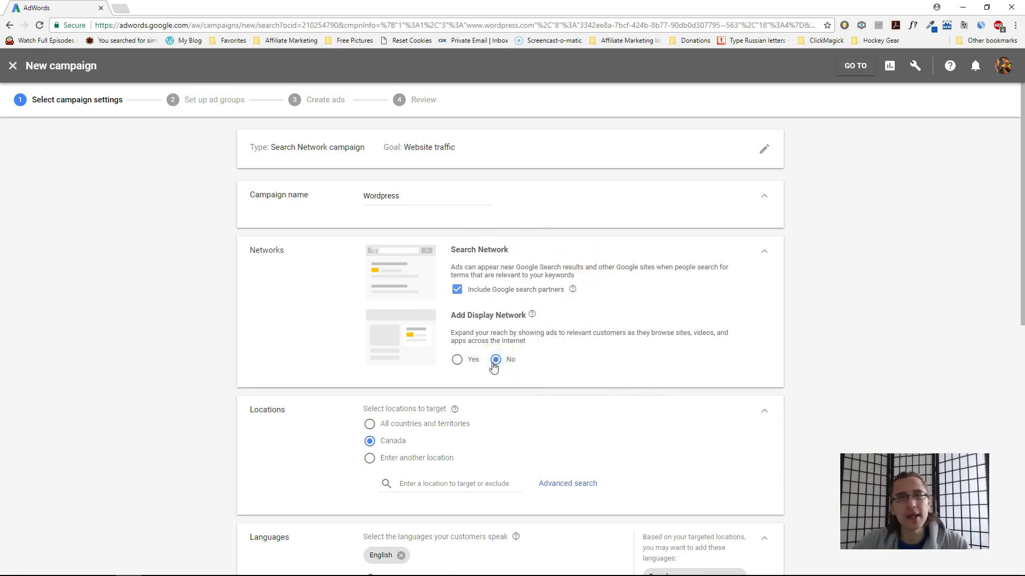
left_click(495, 360)
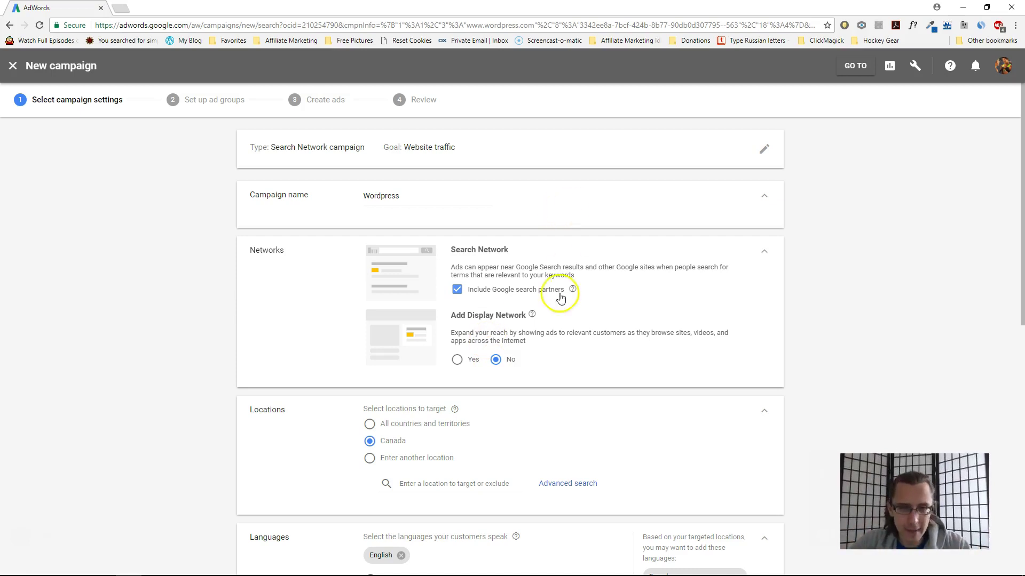
Switch location targeting to all countries and back to Canada.
scroll(480, 341, "down", 1)
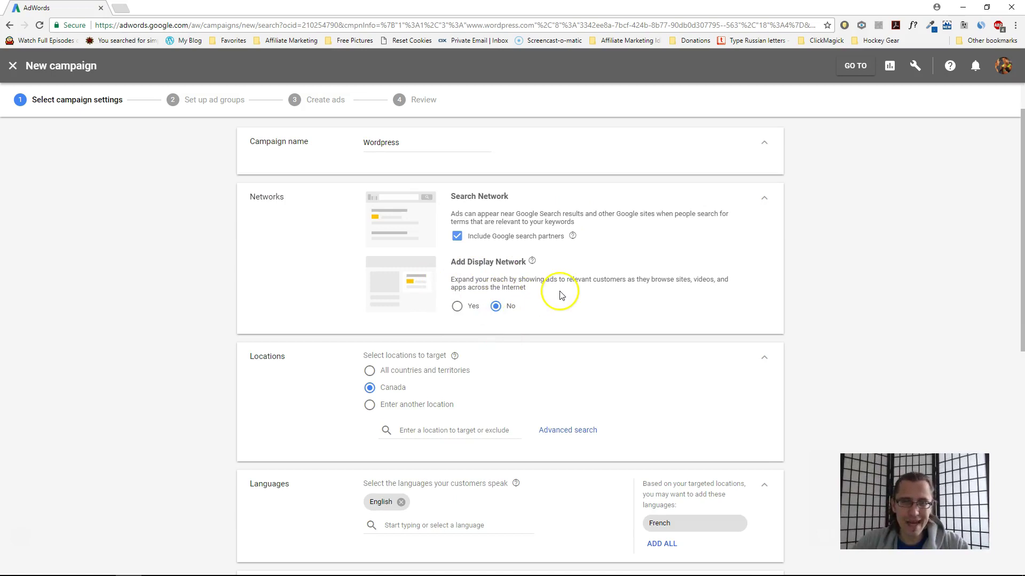
scroll(558, 293, "up", 1)
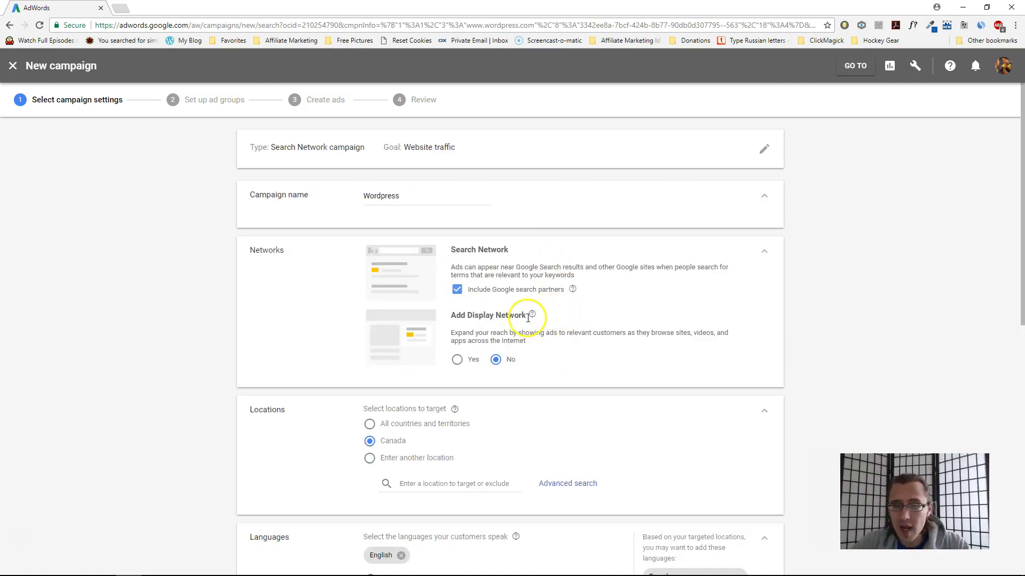
mouse_move(533, 315)
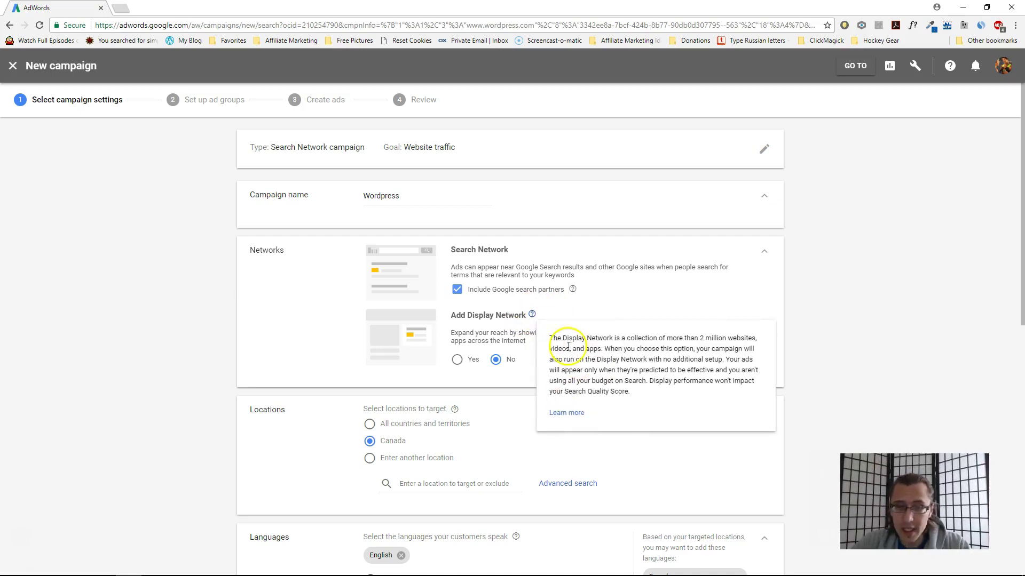
scroll(550, 319, "down", 2)
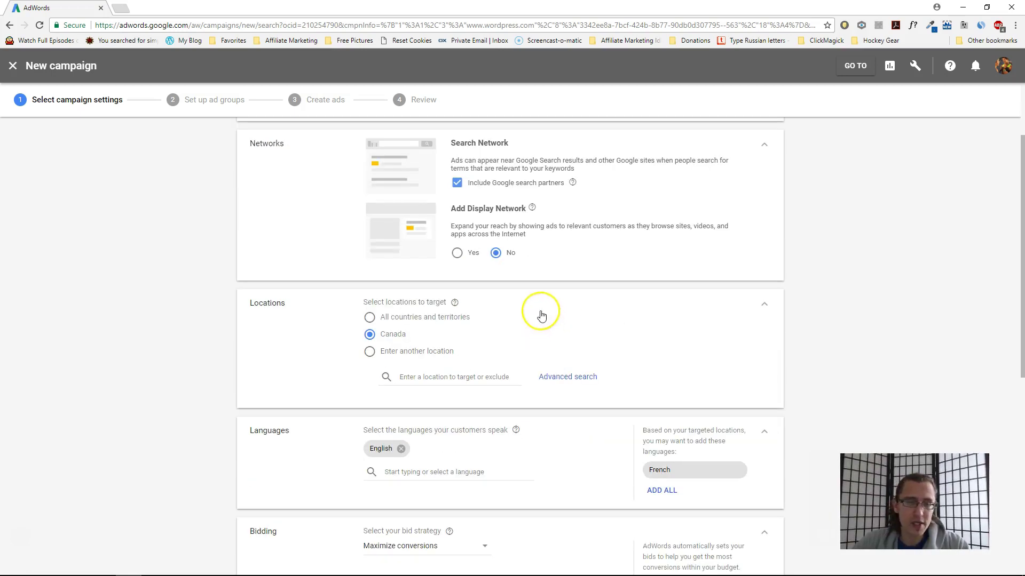
left_click_drag(367, 299, 446, 347)
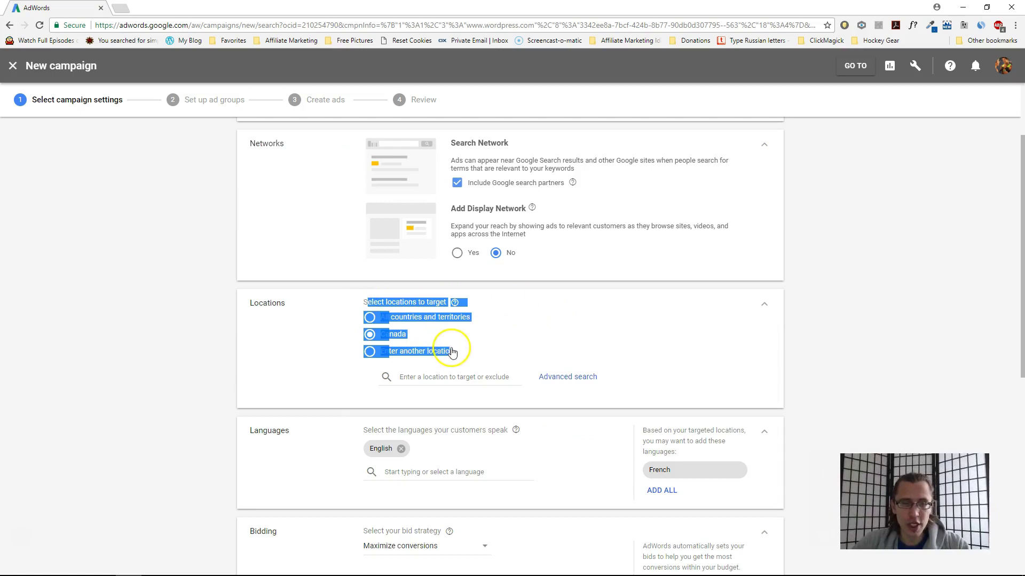
left_click(522, 328)
left_click(411, 320)
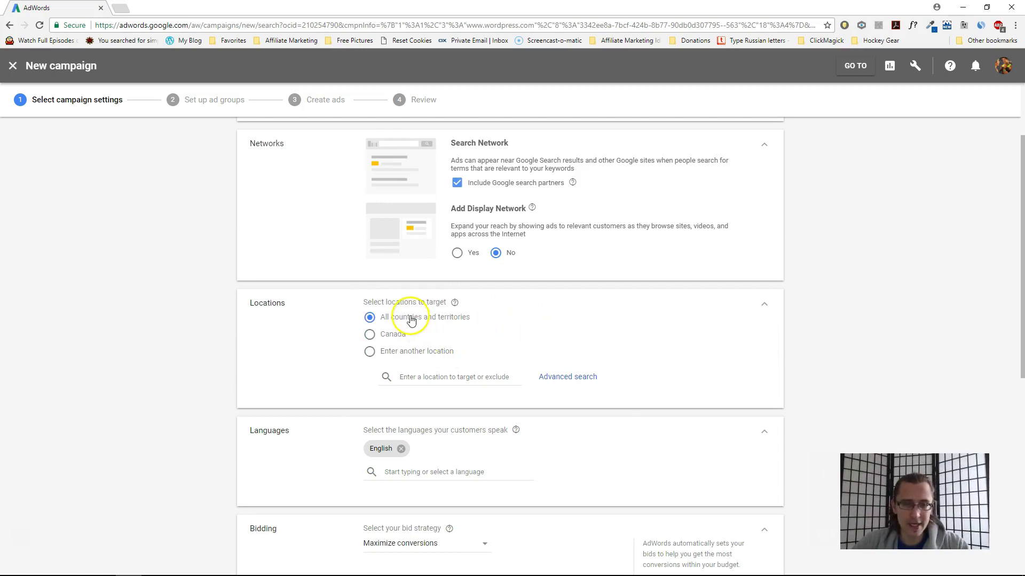
left_click(393, 335)
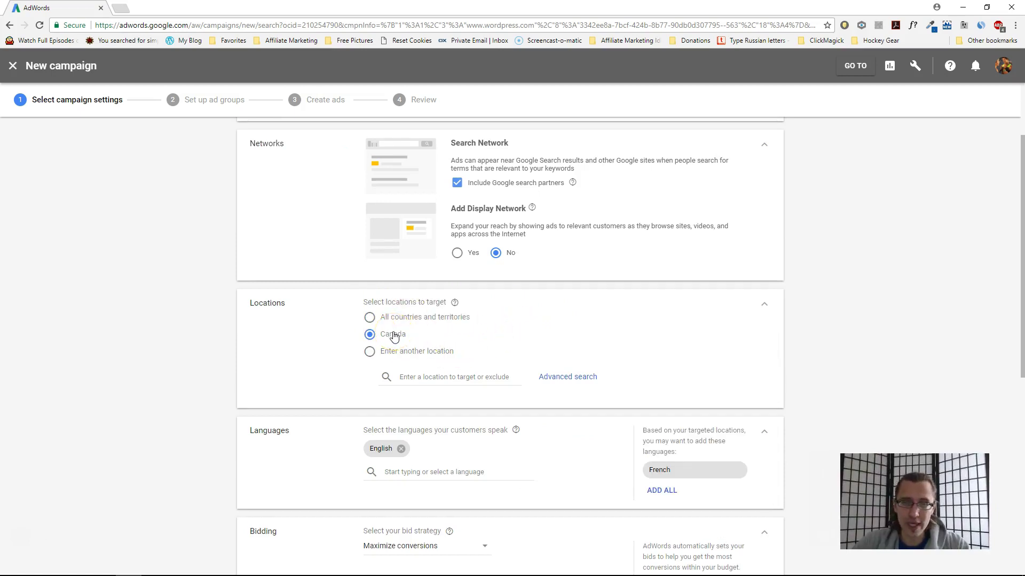
Search for 'canada' and add Canada as a targeted location.
left_click(396, 353)
left_click(425, 373)
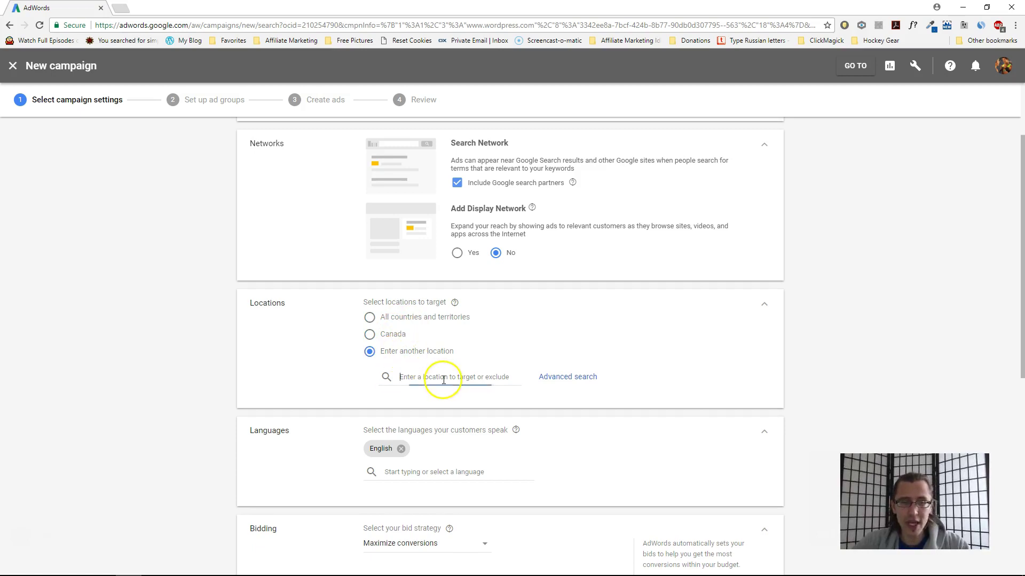
type("canada")
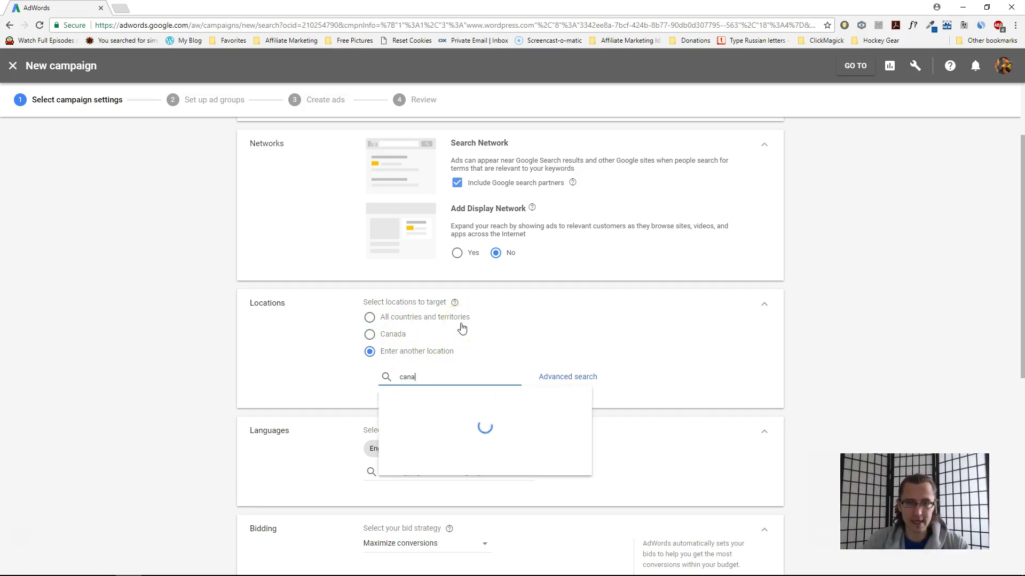
left_click(424, 205)
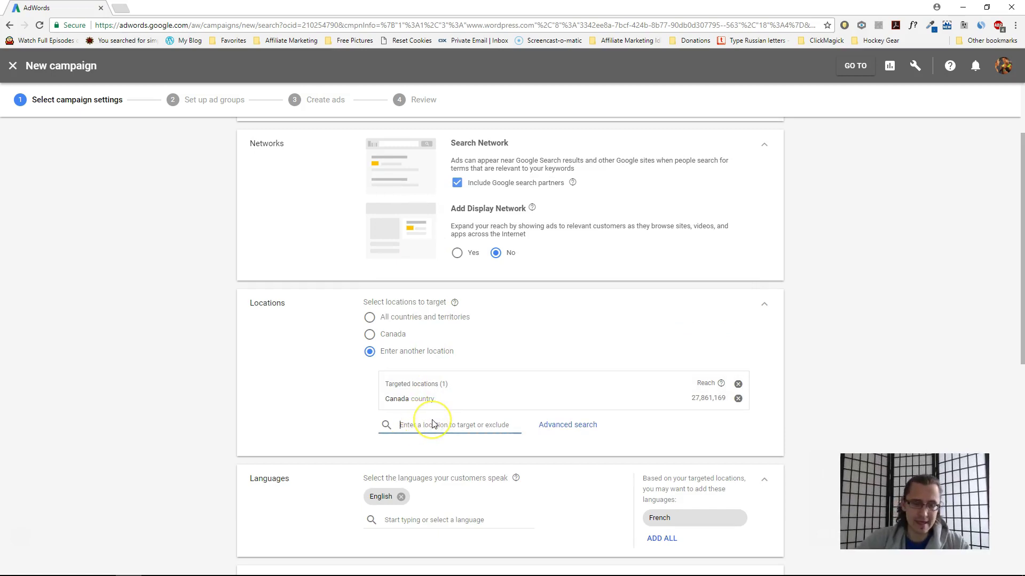
Delete the leftover 'united' text from the location search box.
type("united")
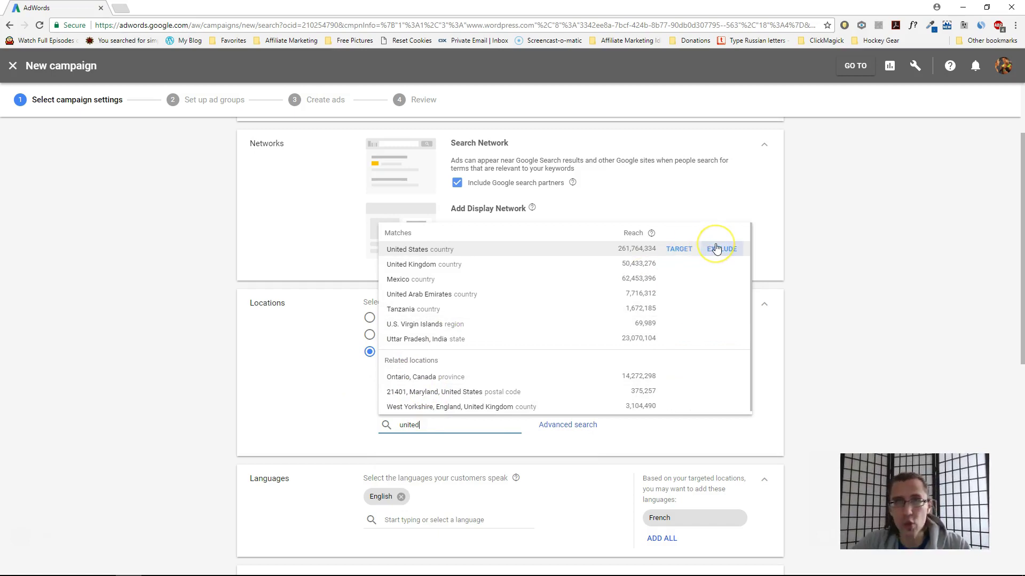
left_click(372, 394)
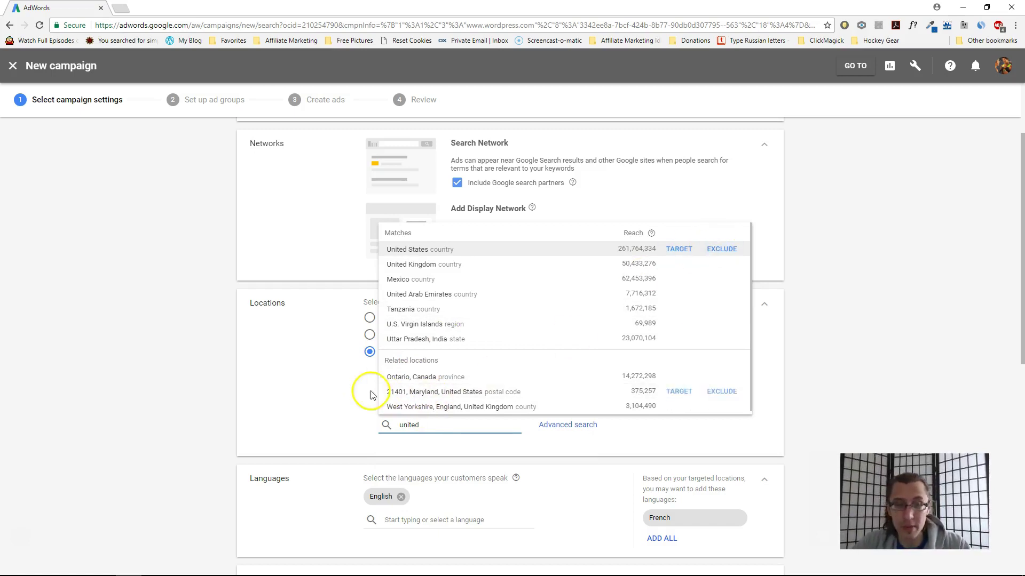
double_click(416, 425)
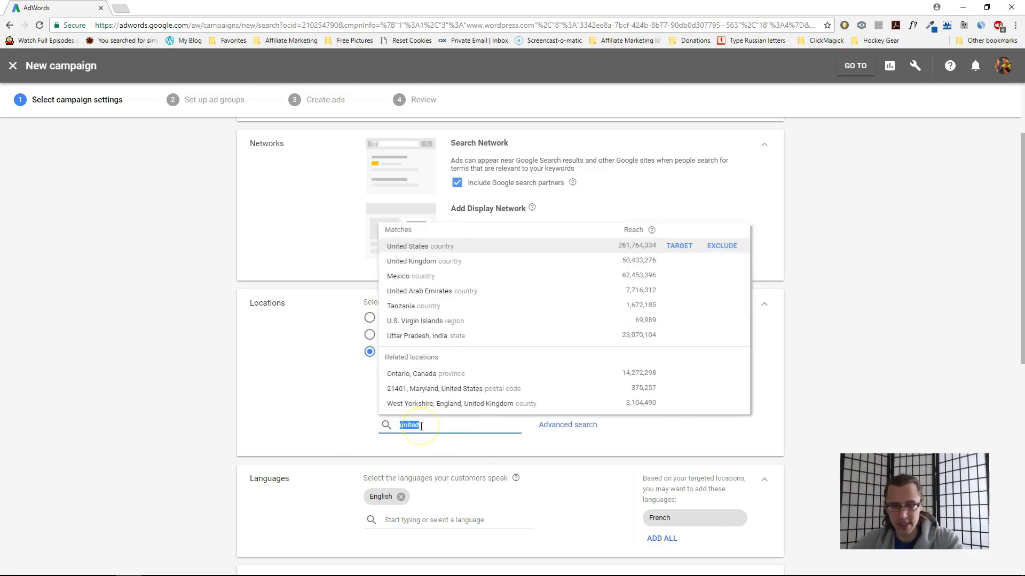
key("BackSpace")
scroll(291, 436, "down", 1)
scroll(290, 436, "down", 3)
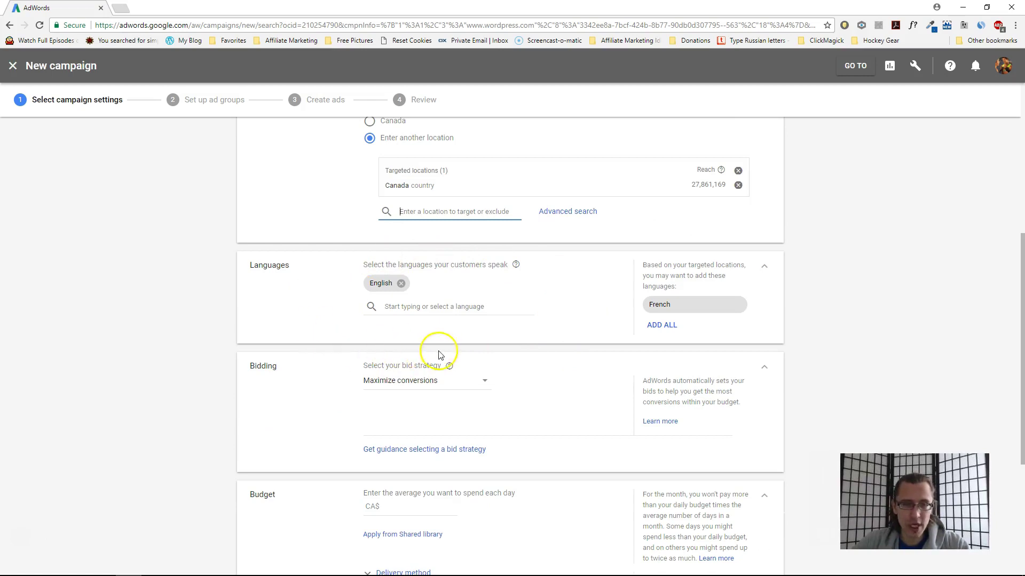
Scroll down to the Bidding section's bid strategy dropdown.
scroll(437, 347, "down", 2)
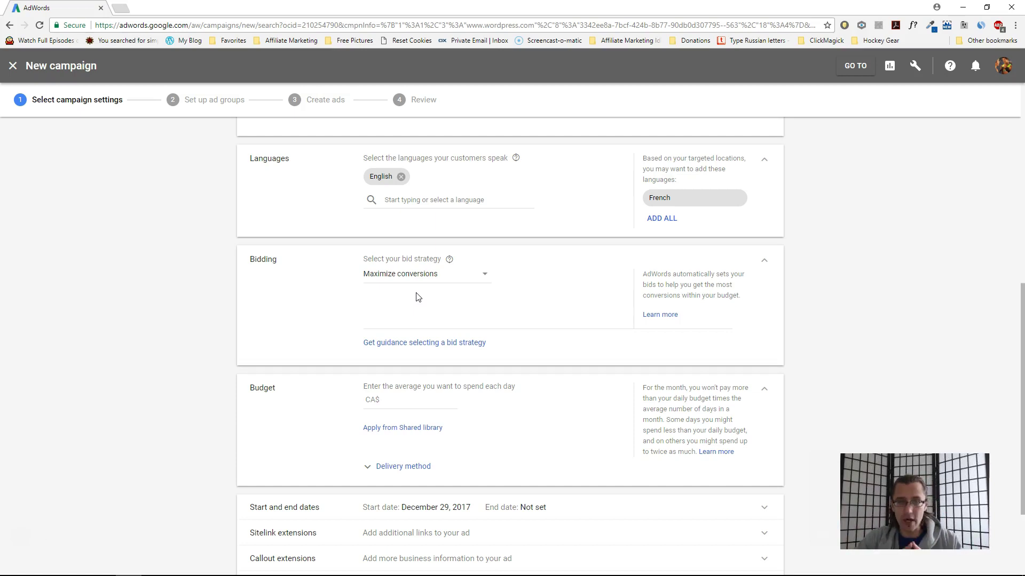
Choose Manual CPC bidding and leave Enable Enhanced CPC unchecked.
left_click(409, 272)
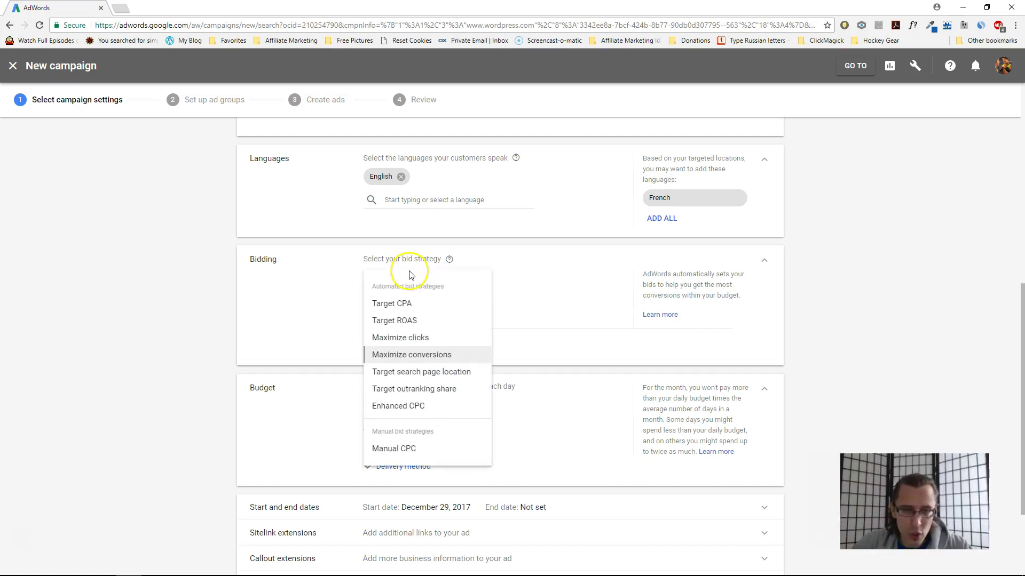
left_click(406, 456)
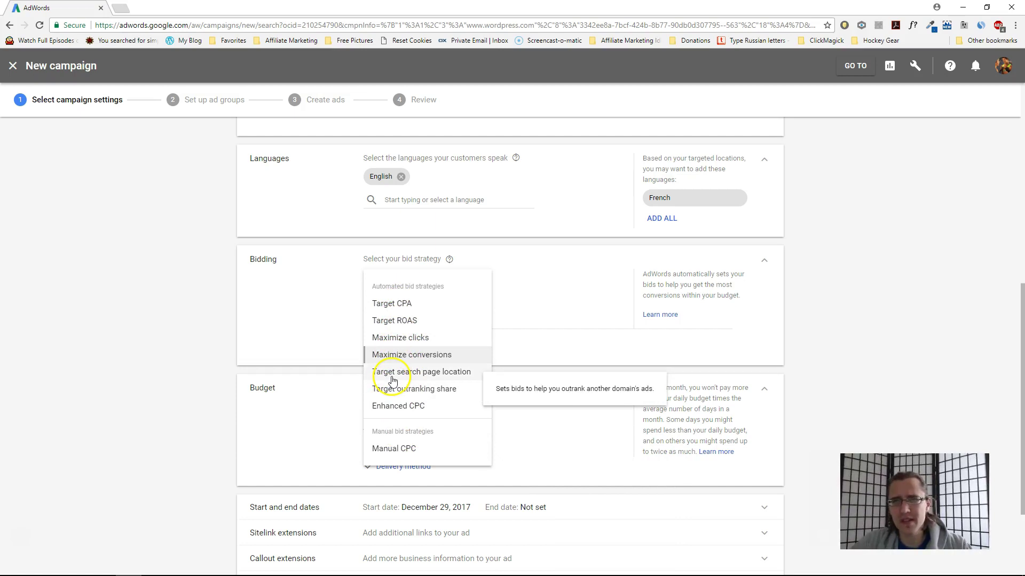
left_click(402, 450)
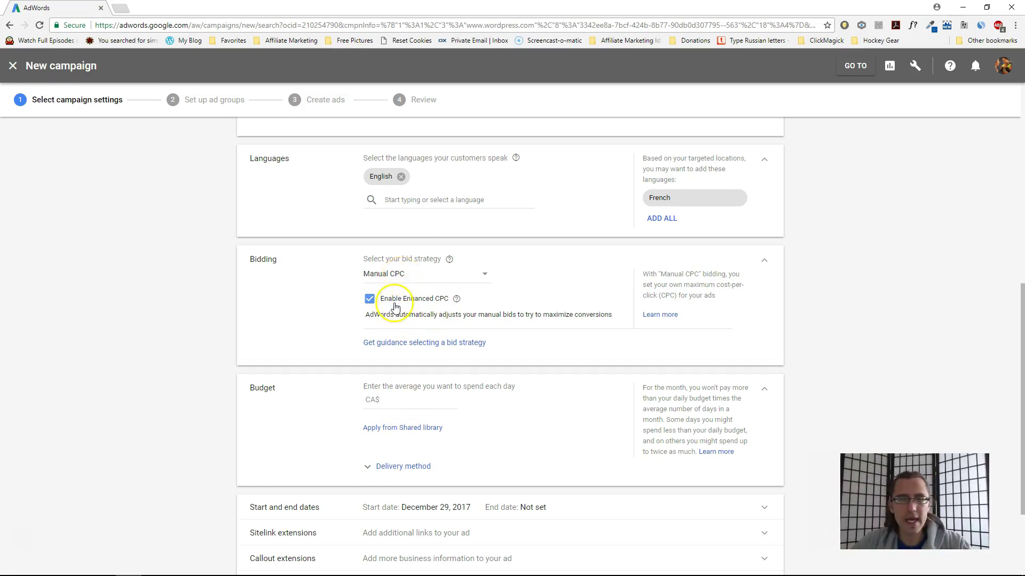
left_click(370, 303)
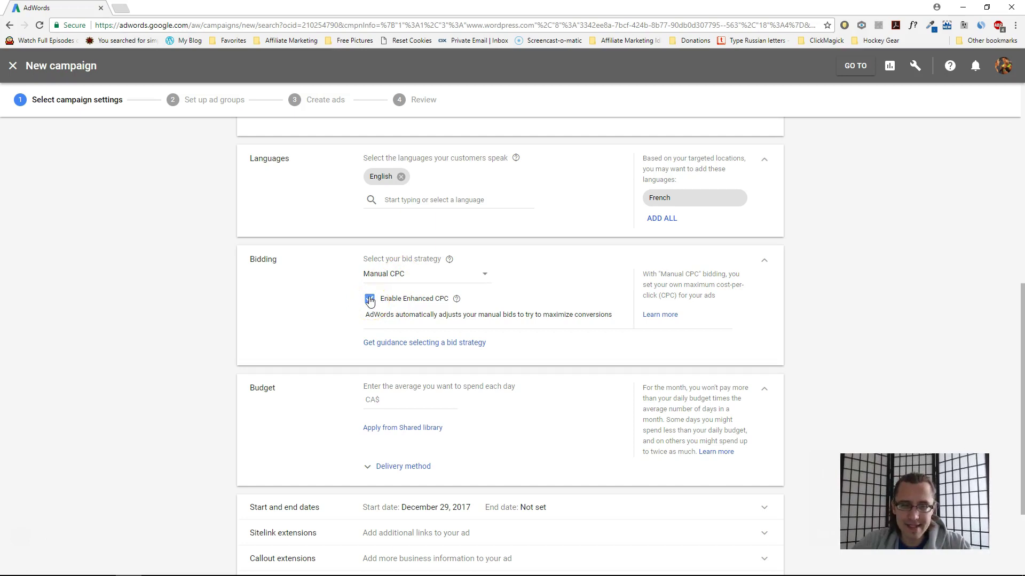
left_click(369, 300)
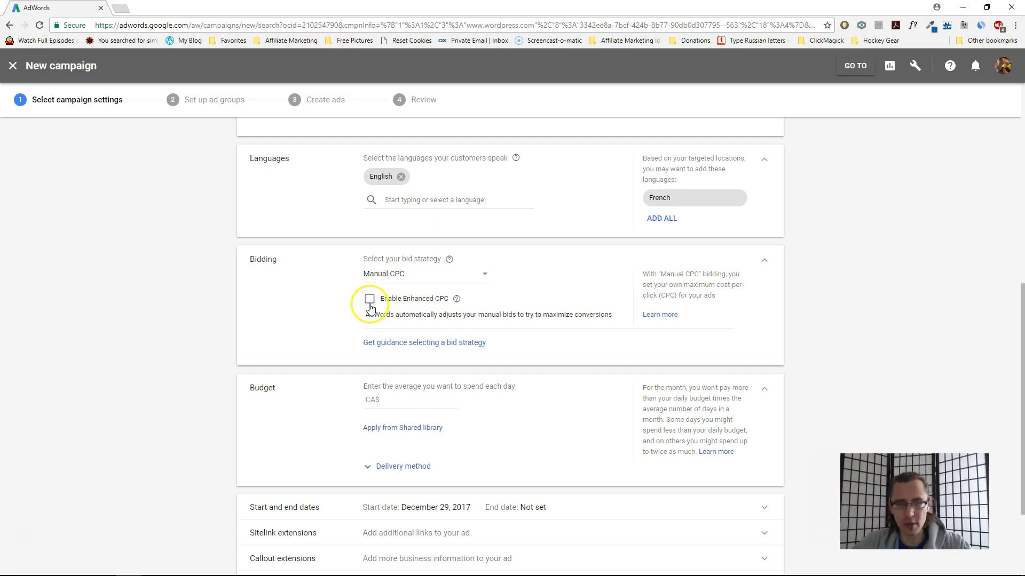
left_click(370, 299)
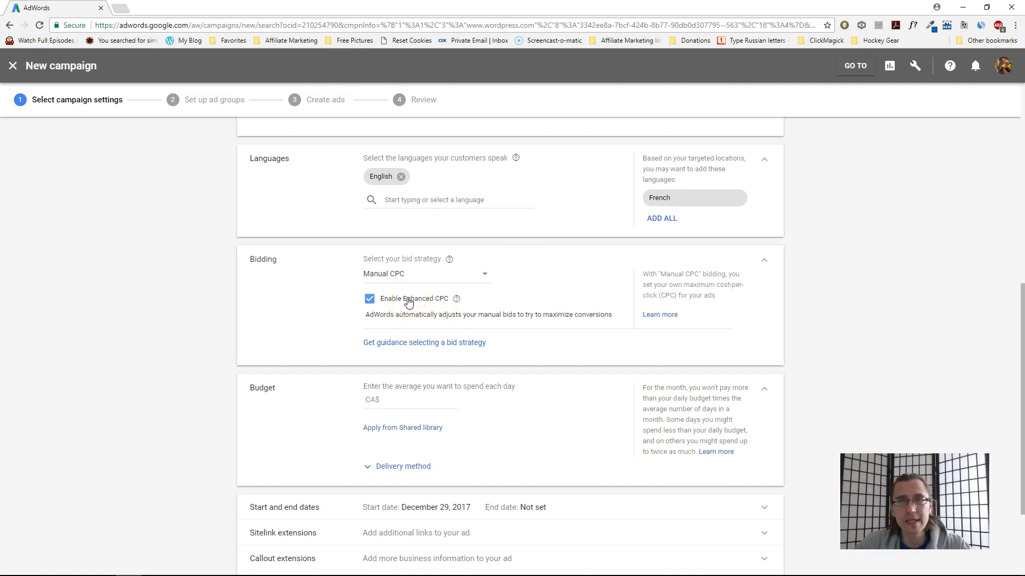
left_click(394, 304)
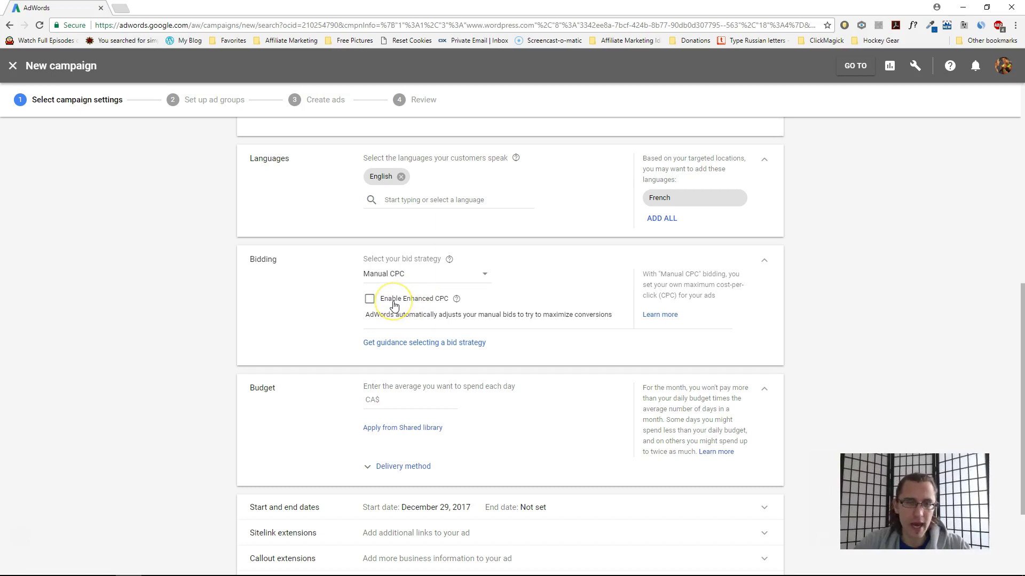
Enter a CA$5.00 daily budget for the campaign.
scroll(392, 277, "down", 1)
scroll(397, 312, "down", 1)
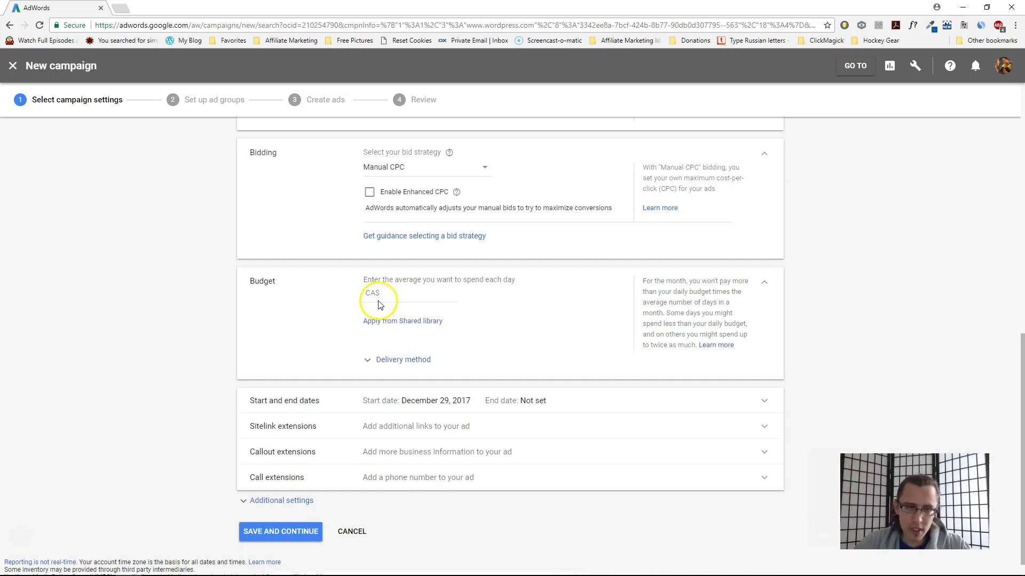
left_click(378, 291)
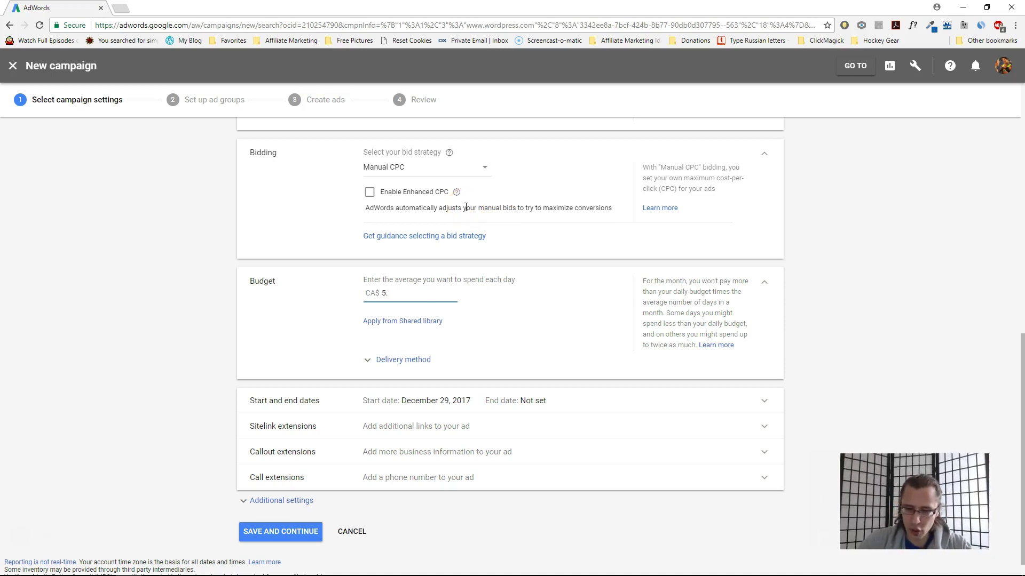
scroll(448, 176, "down", 1)
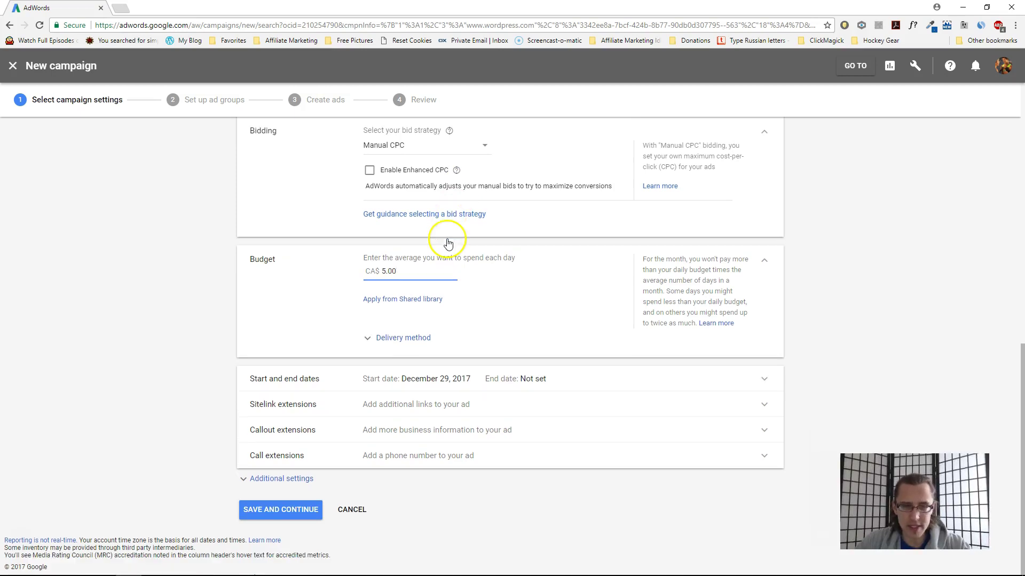
Set the campaign end date to Dec 31, 2017 and expand Additional settings.
left_click(403, 375)
scroll(421, 437, "down", 2)
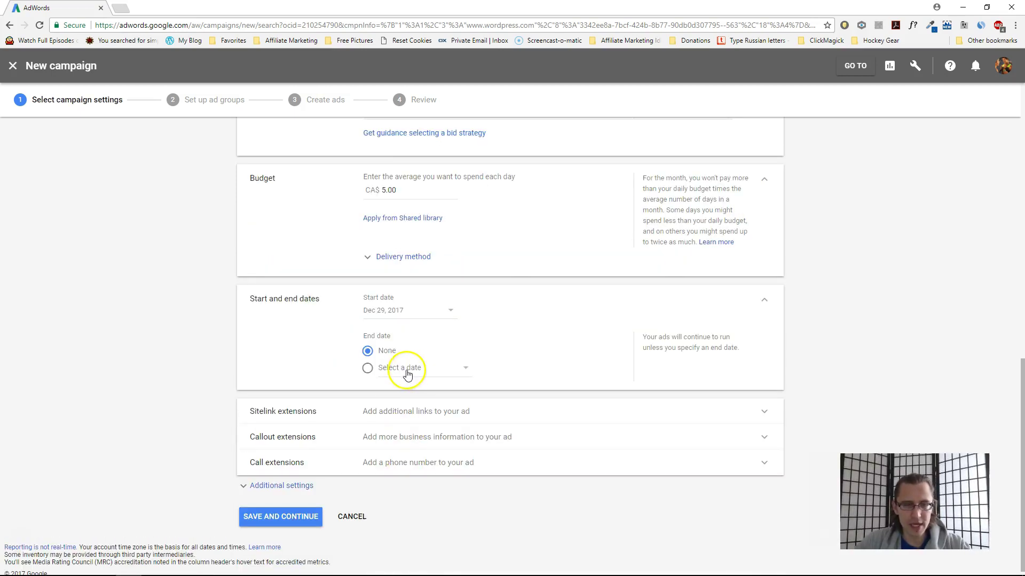
left_click(402, 368)
left_click(388, 522)
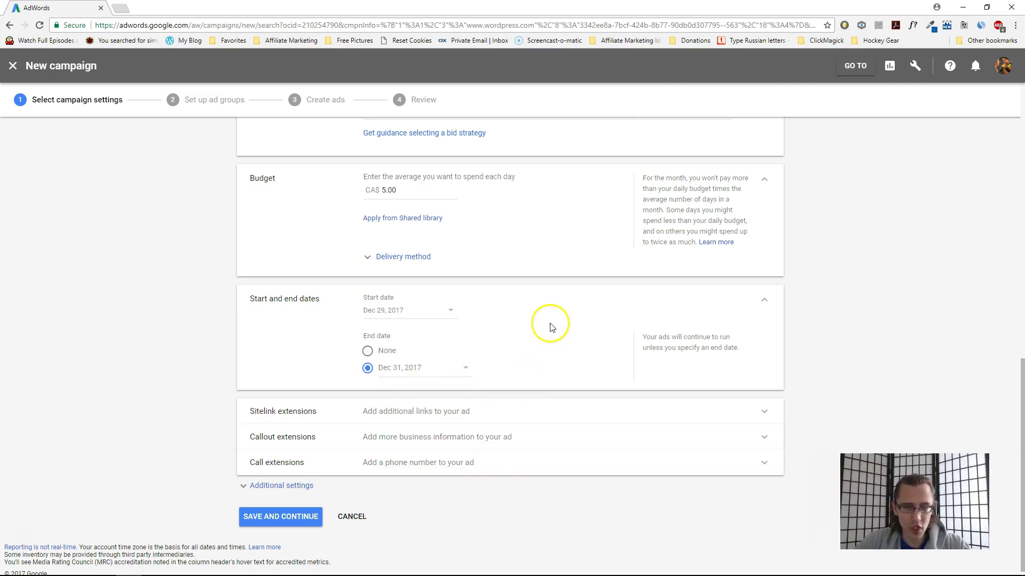
scroll(416, 416, "down", 1)
left_click(295, 480)
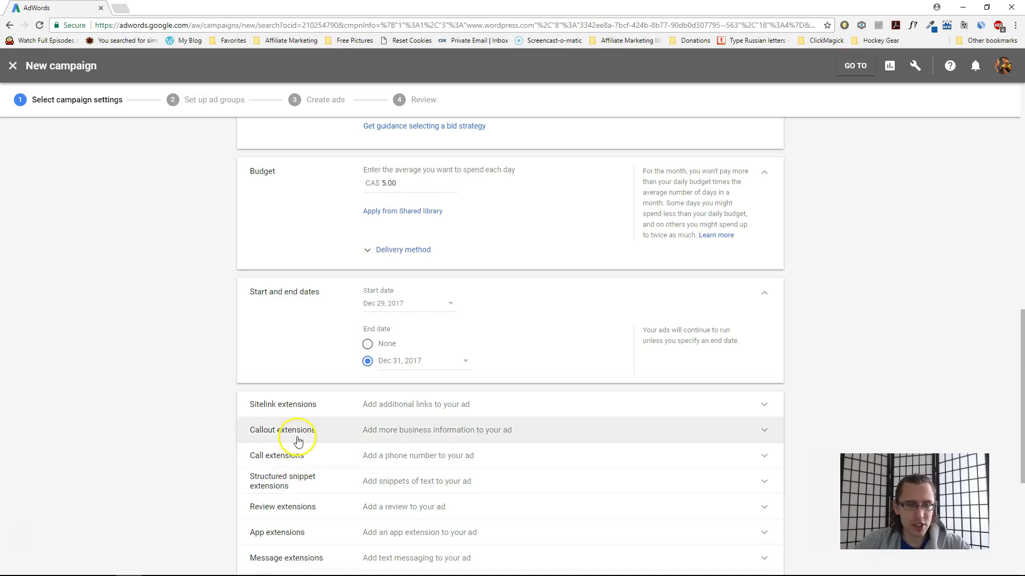
scroll(309, 400, "down", 3)
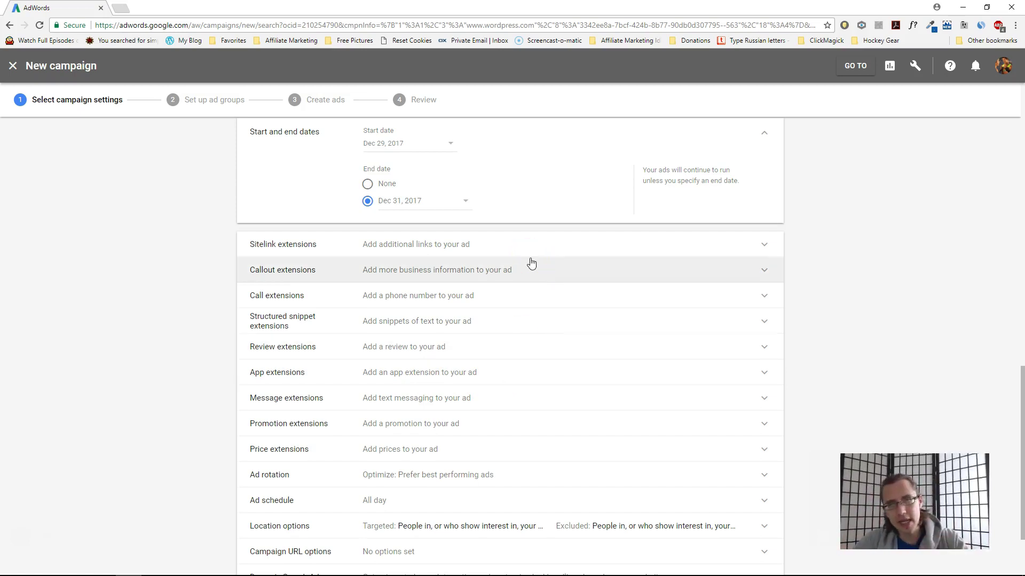
scroll(531, 282, "down", 2)
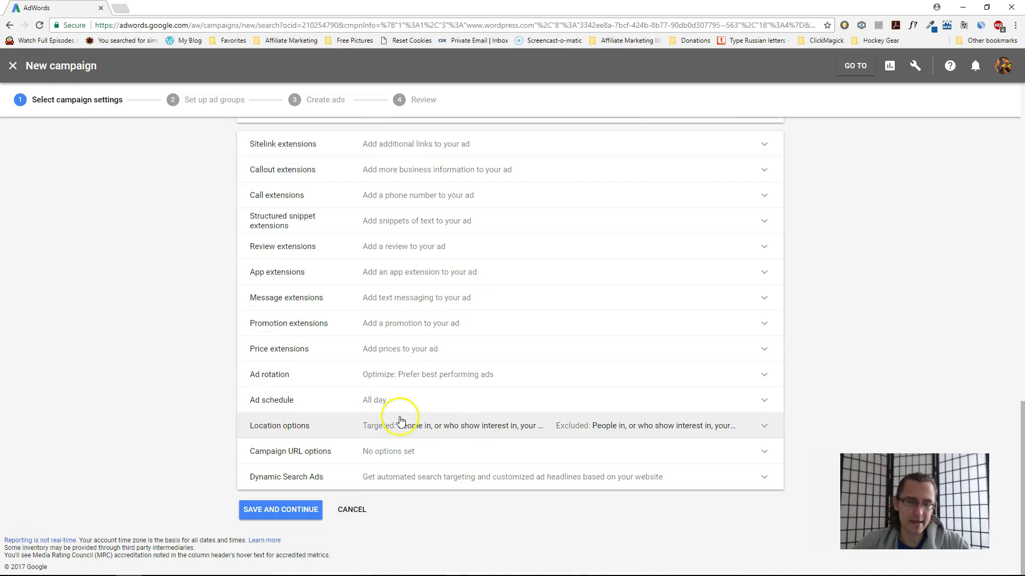
Save the campaign settings and set Ad group 1's default bid to CA$.25.
left_click(276, 513)
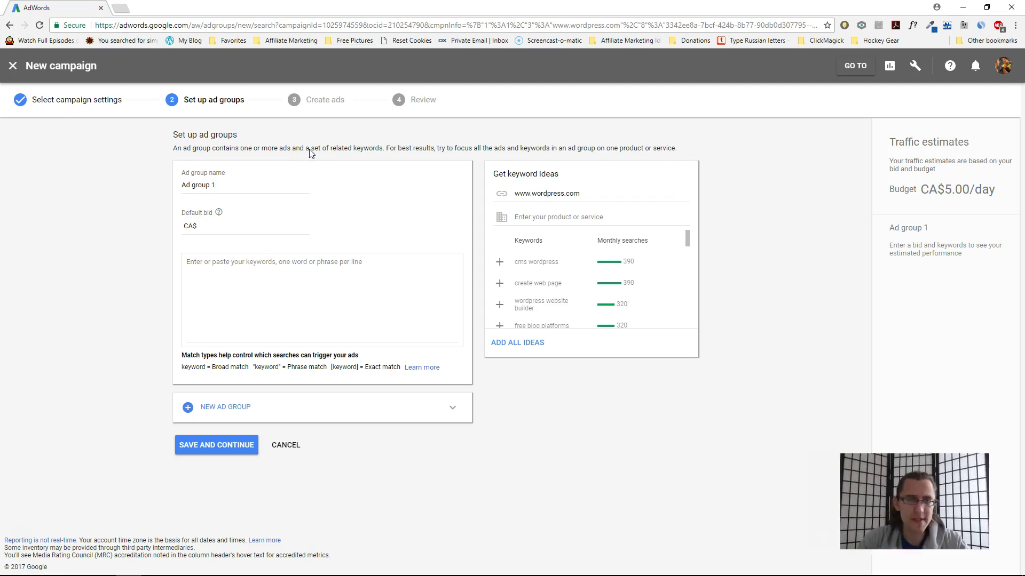
left_click(215, 229)
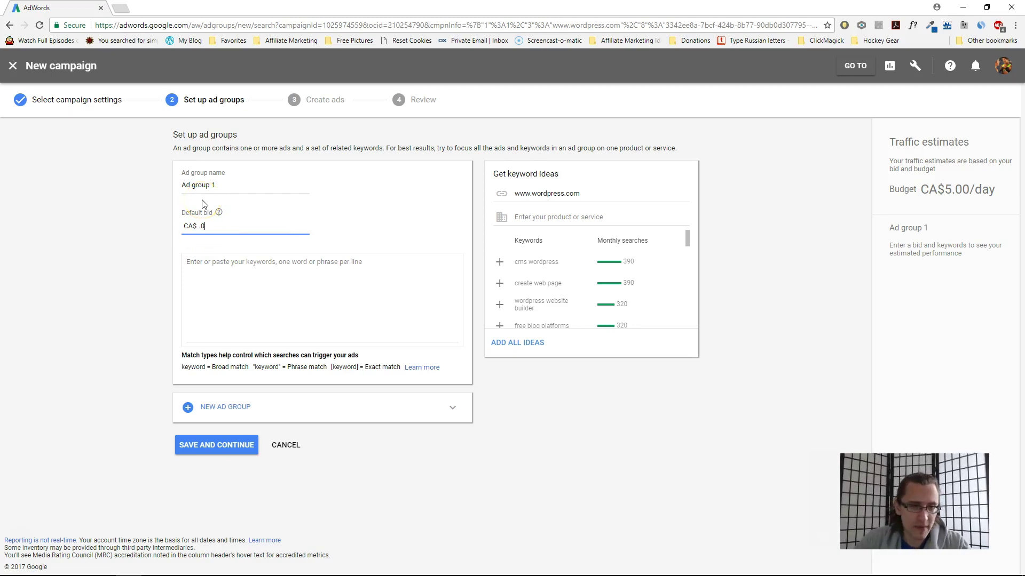
key("BackSpace")
key("BackSpace")
key("BackSpace")
key("BackSpace")
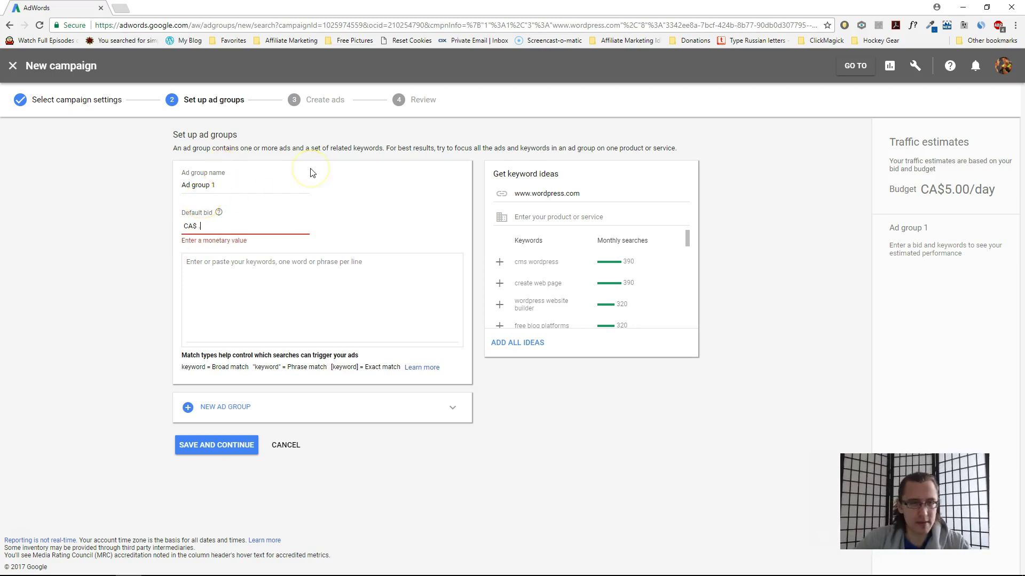
type(".25")
Add keyword ideas such as cms wordpress, create web page and wordpress website builder.
left_click(305, 291)
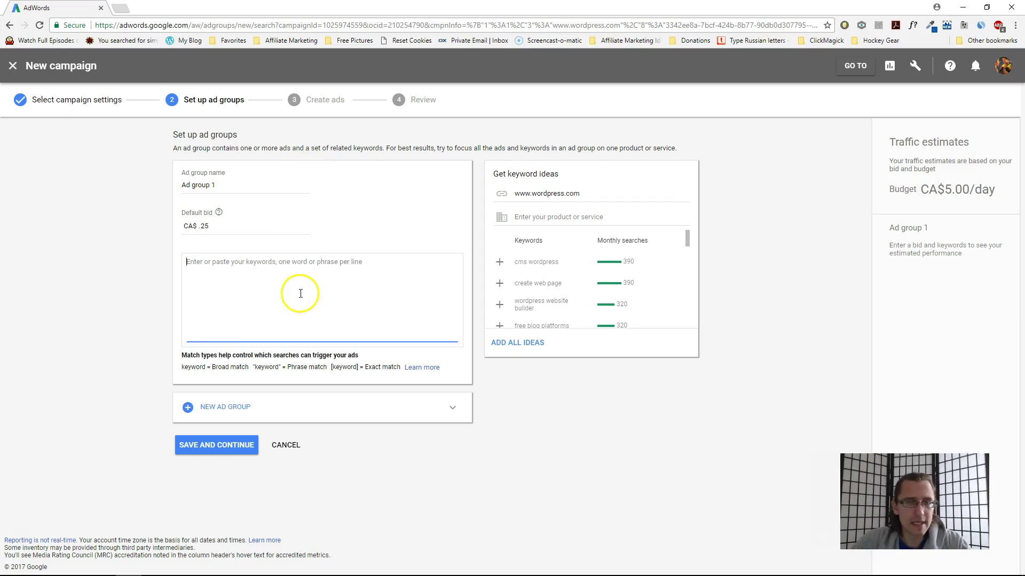
left_click(498, 261)
left_click(500, 263)
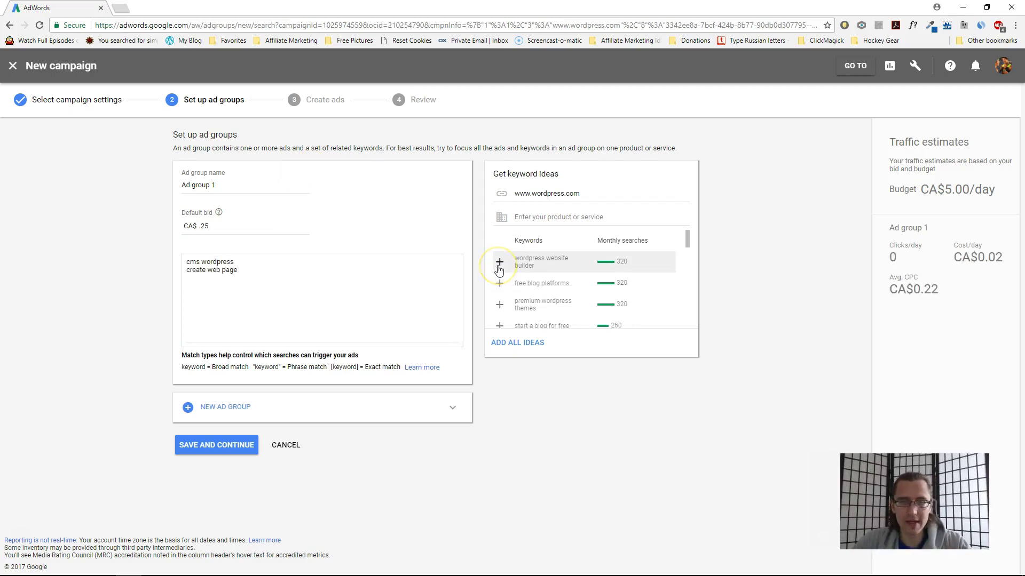
left_click(499, 264)
left_click(499, 262)
left_click(499, 262)
left_click(499, 262)
left_click(499, 262)
left_click(499, 262)
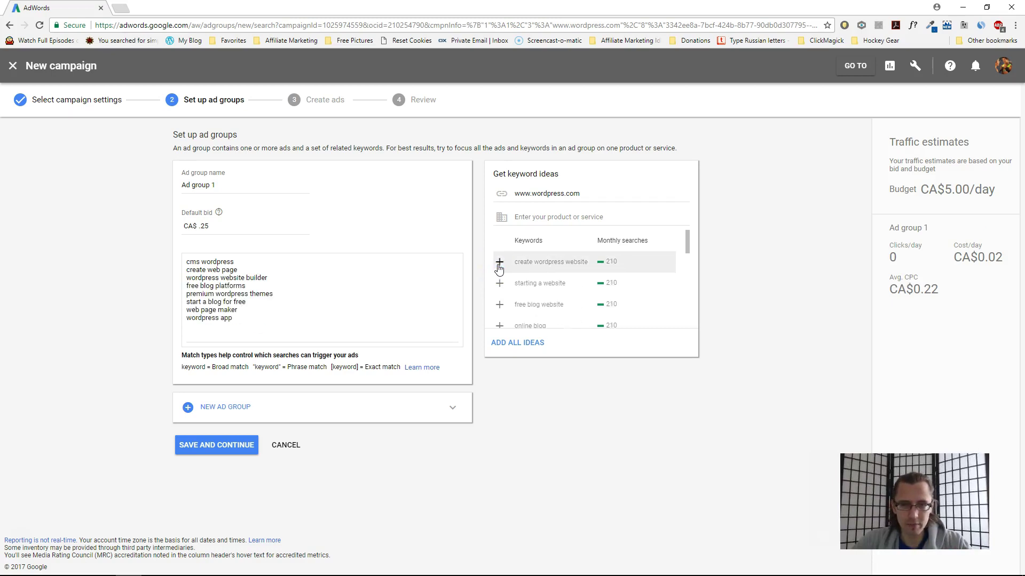
left_click(499, 262)
left_click(499, 262)
scroll(544, 293, "down", 4)
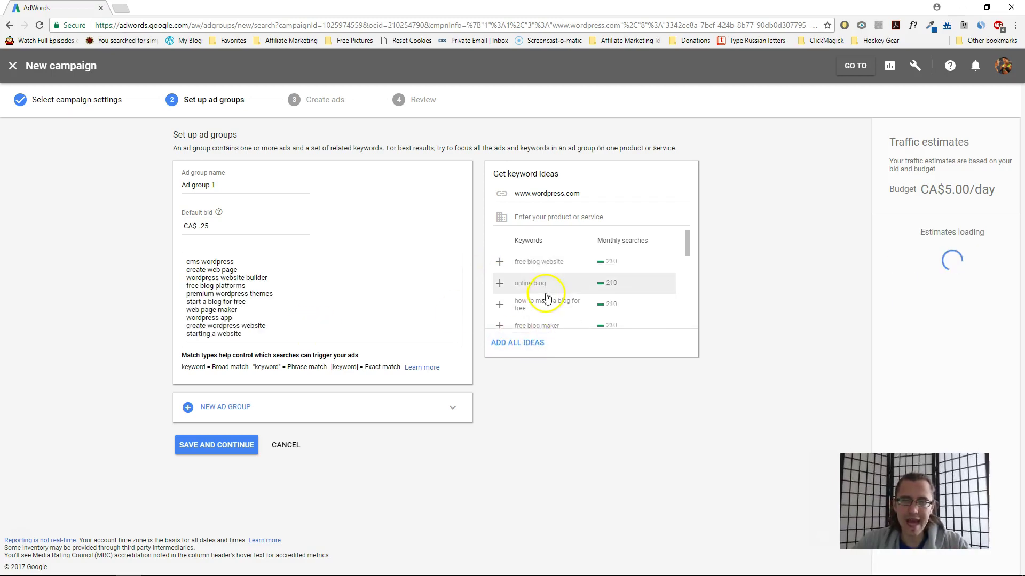
scroll(545, 293, "down", 1)
scroll(545, 292, "up", 5)
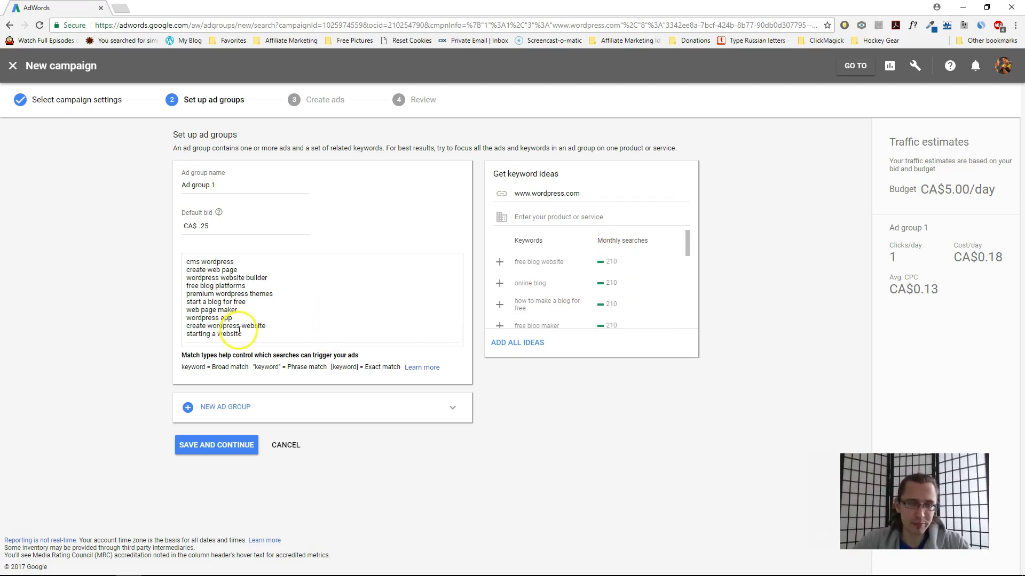
Make "free blog platforms" a phrase-match keyword with double quotes.
left_click_drag(182, 367, 250, 364)
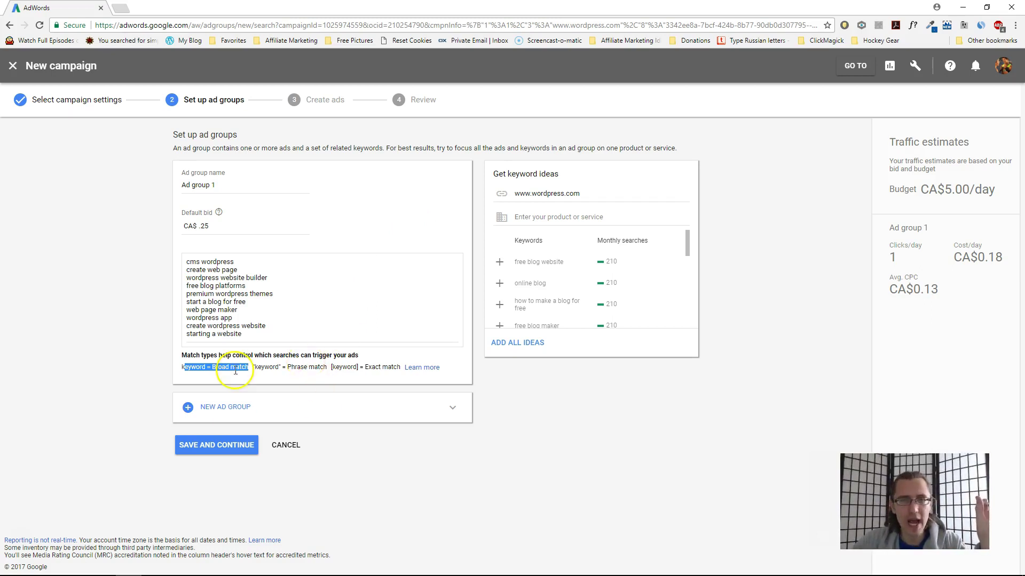
double_click(344, 367)
triple_click(205, 288)
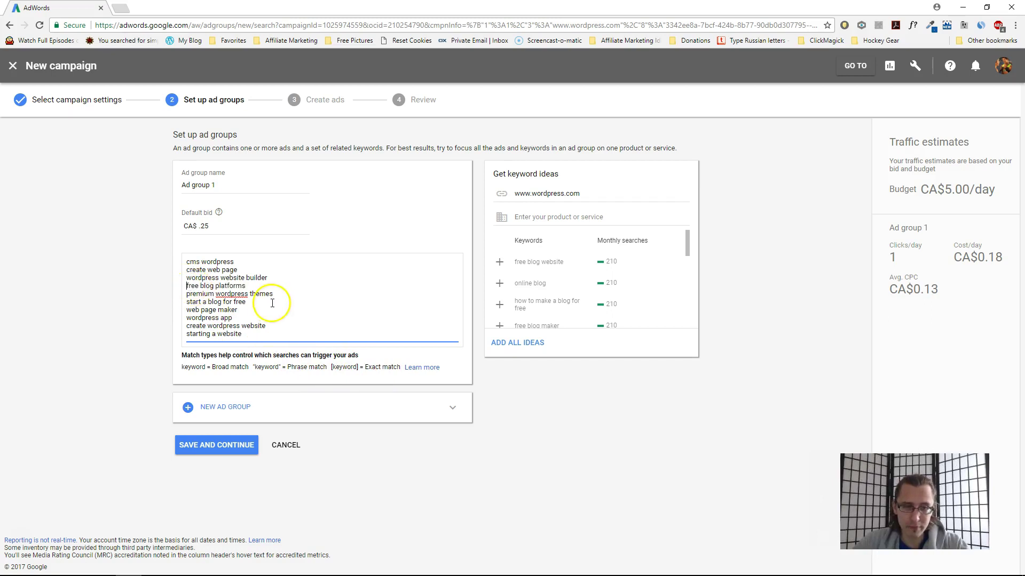
key("Left")
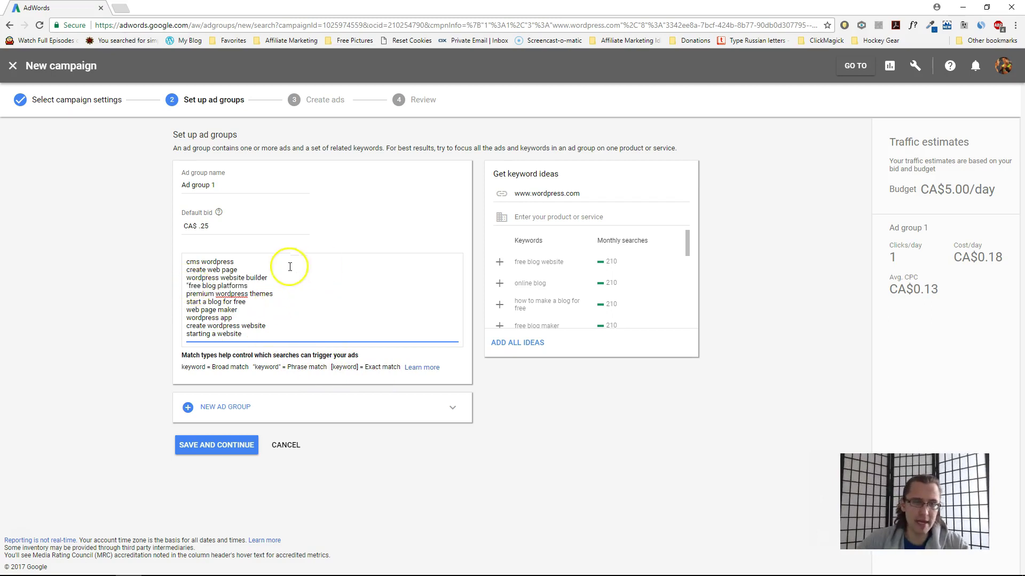
type("\"")
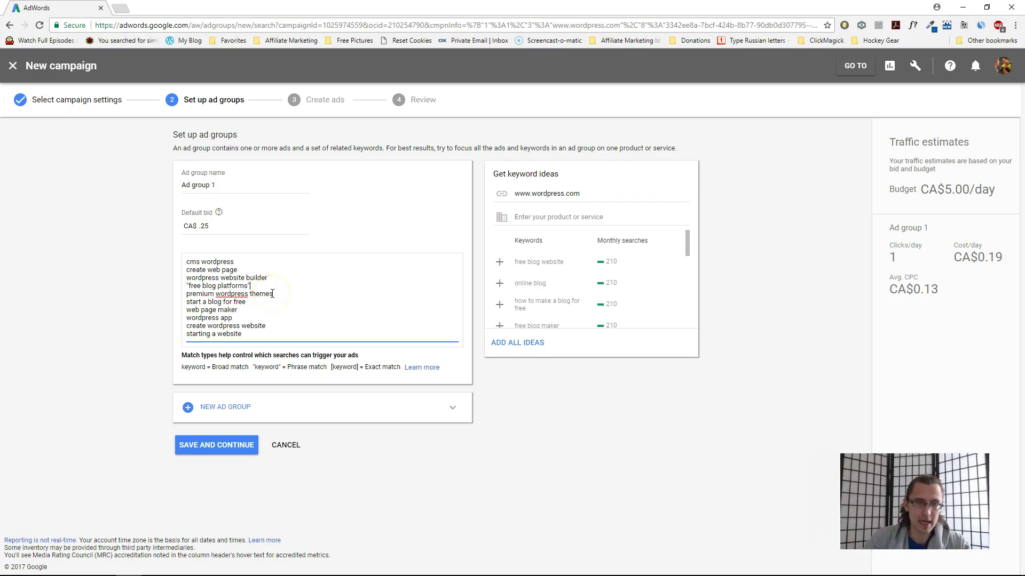
left_click(183, 289)
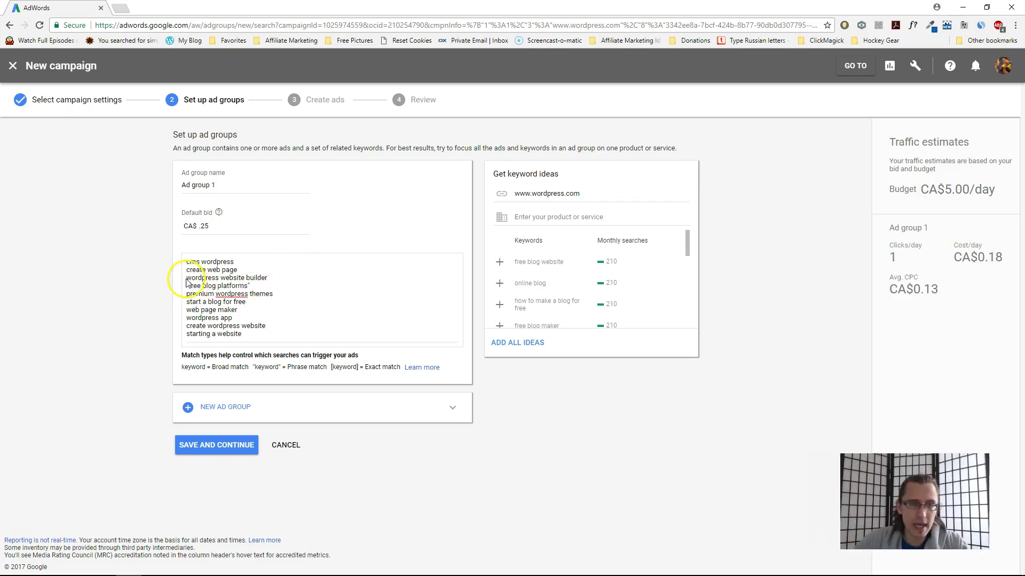
Make [wordpress website builder] exact match and save the ad group.
left_click(187, 281)
type("[")
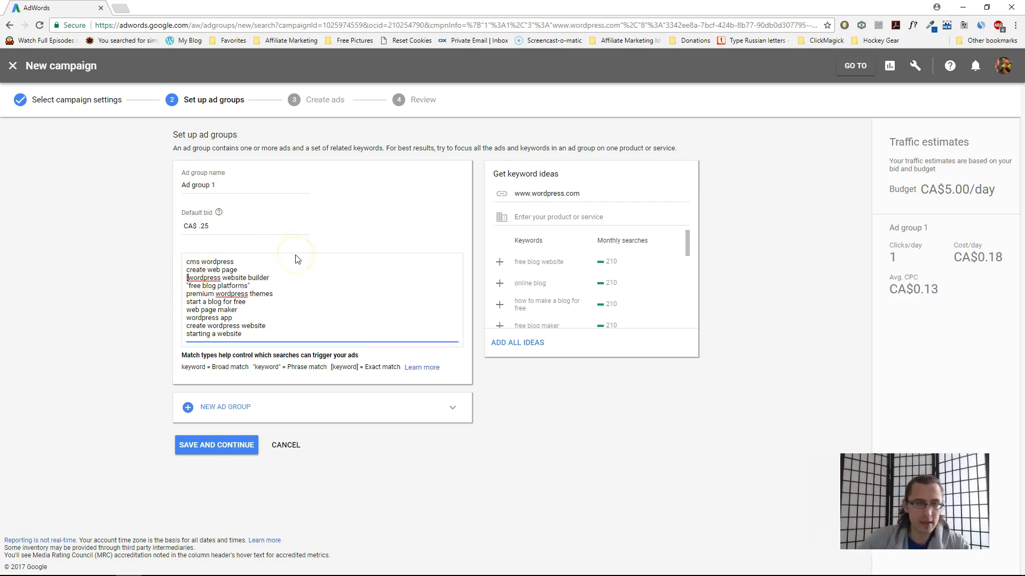
left_click(274, 278)
type("]")
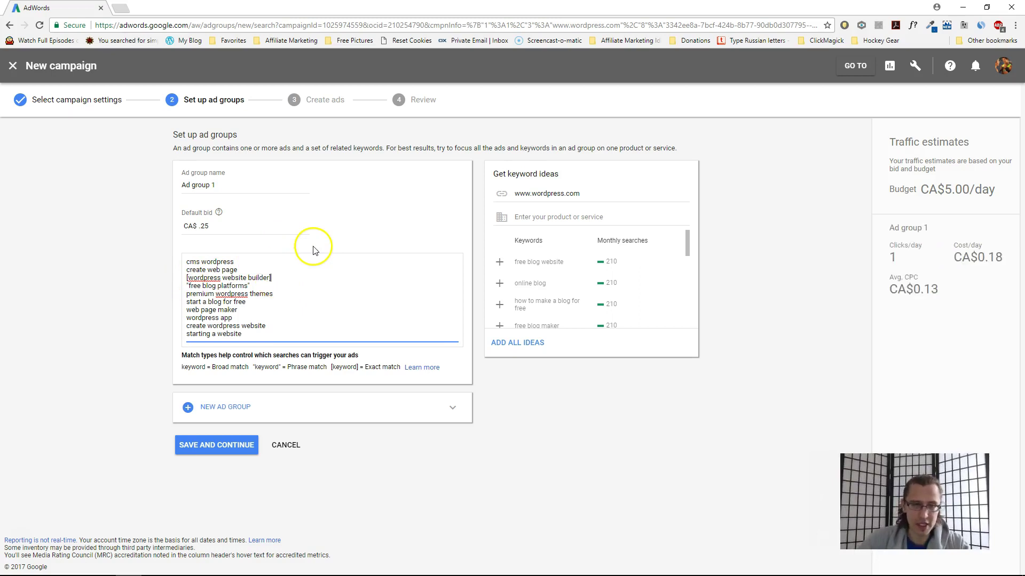
left_click(220, 445)
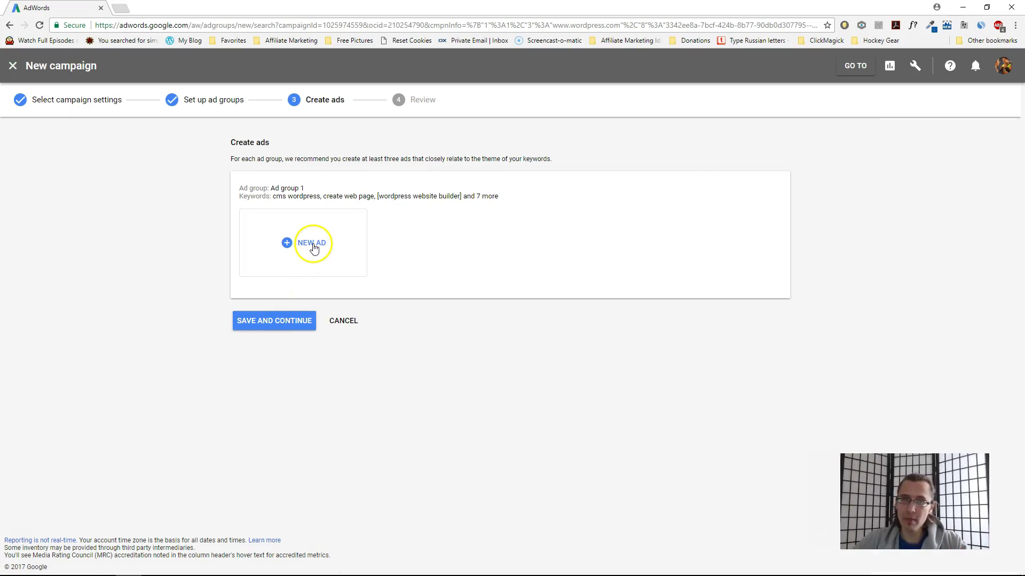
left_click(314, 245)
left_click(289, 340)
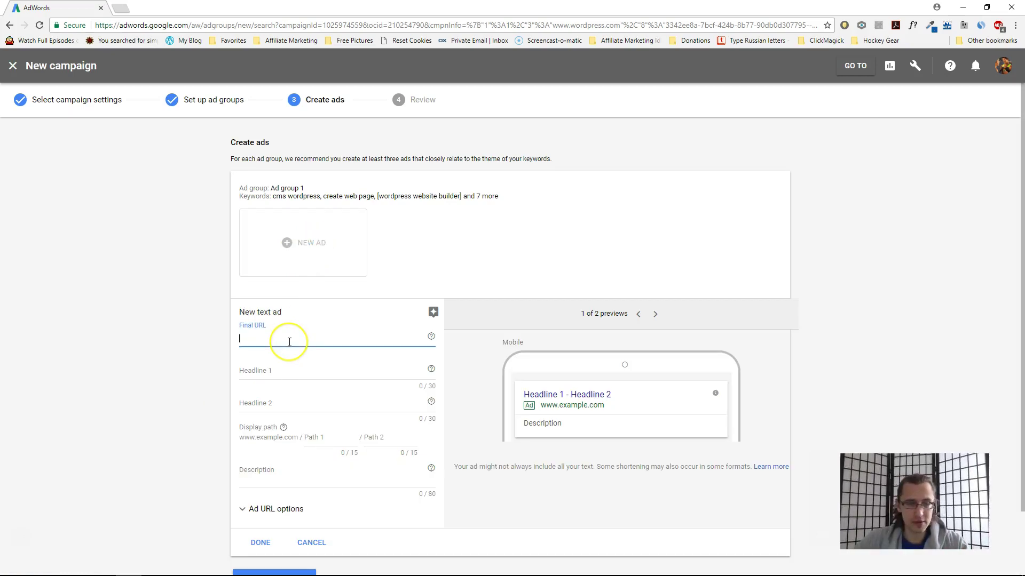
type("www.wordpres")
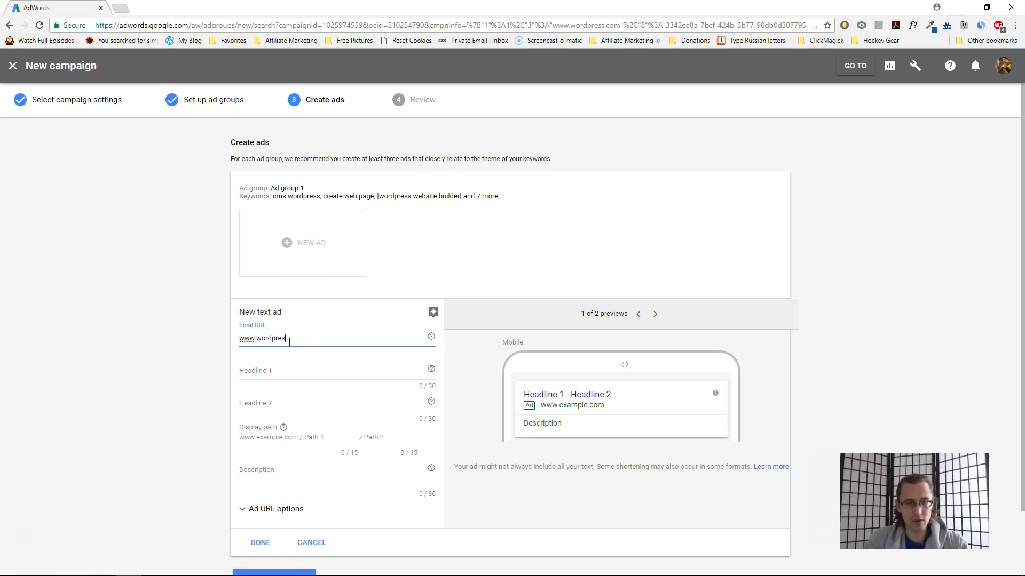
type("s.com")
key("Tab")
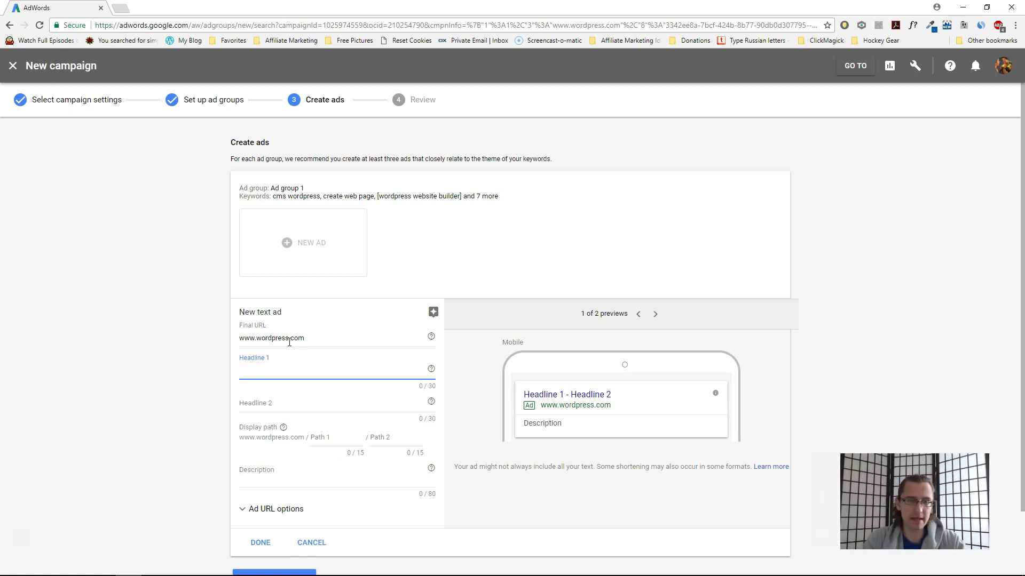
type("Trying to B")
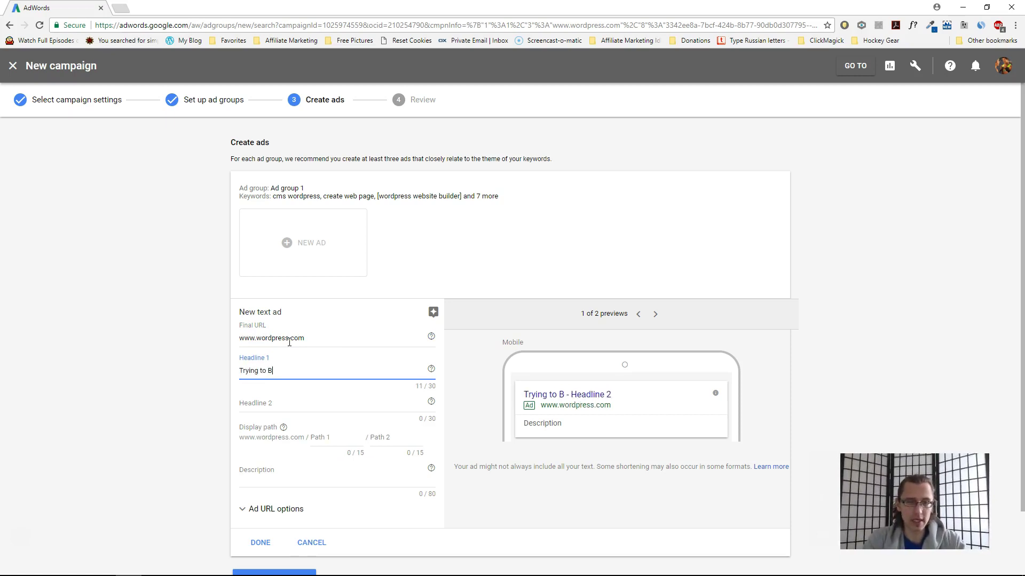
type("uild a Website?")
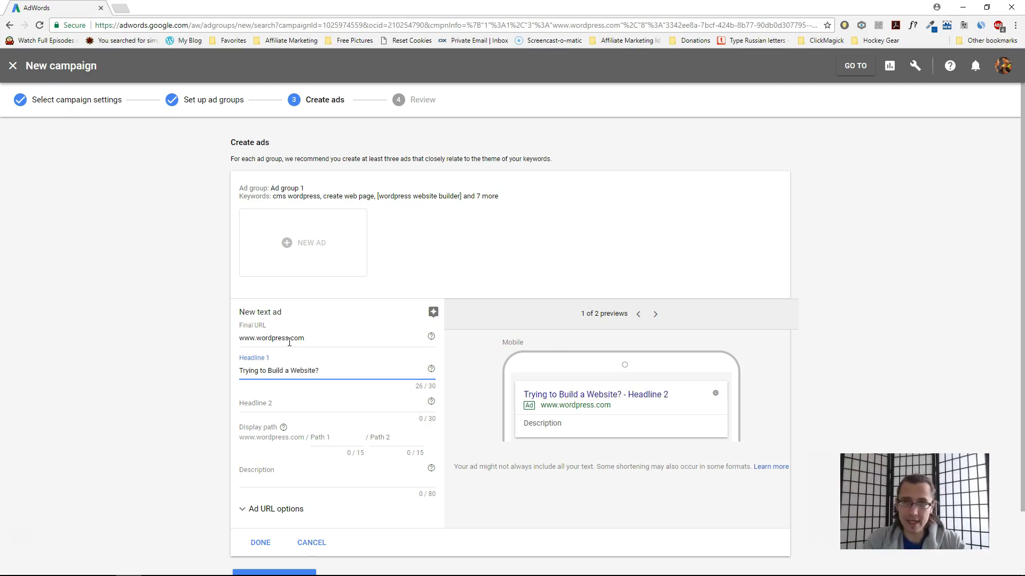
key("Tab")
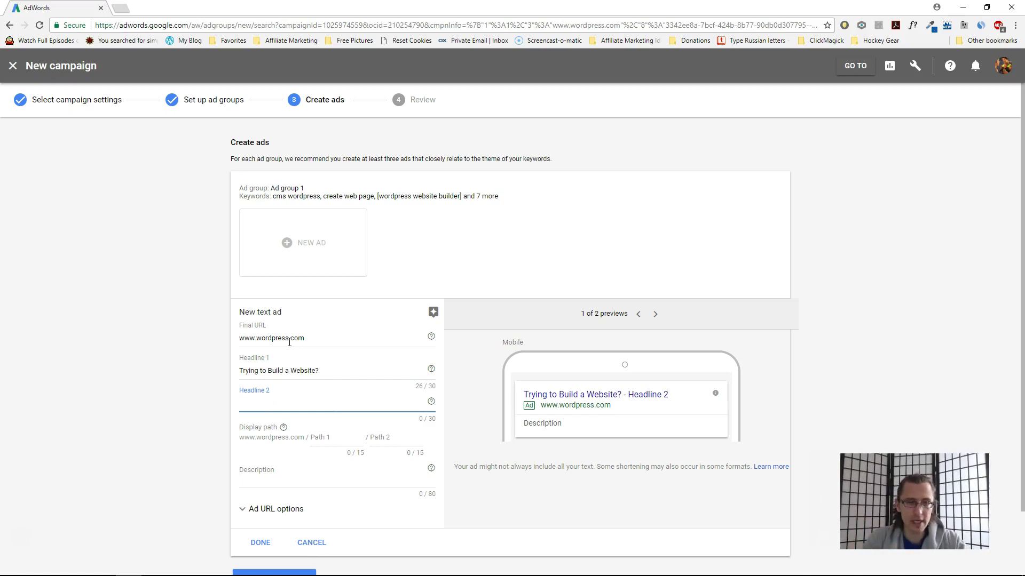
type("Try")
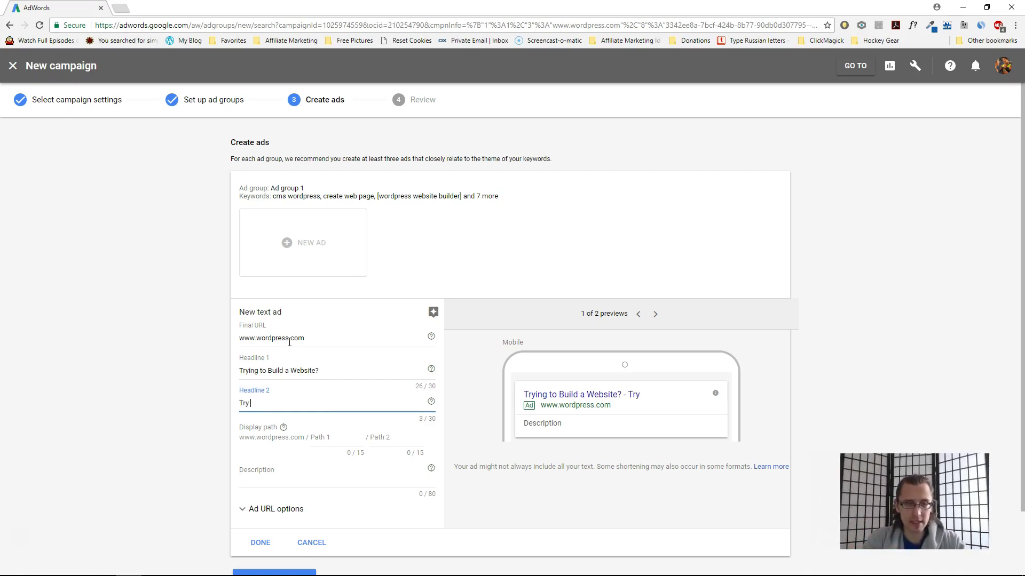
type(" Out Word")
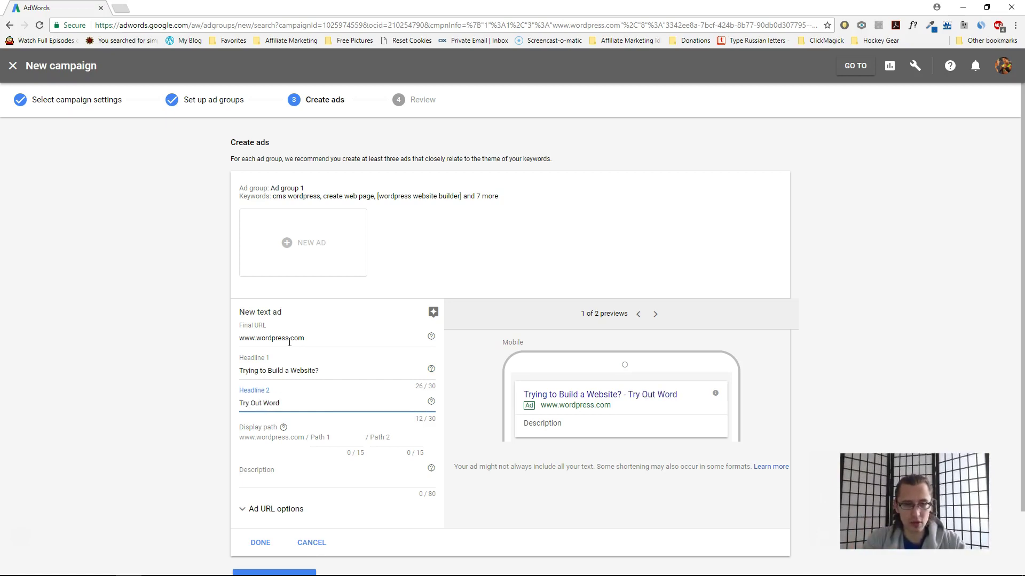
type("press Today")
key("Tab")
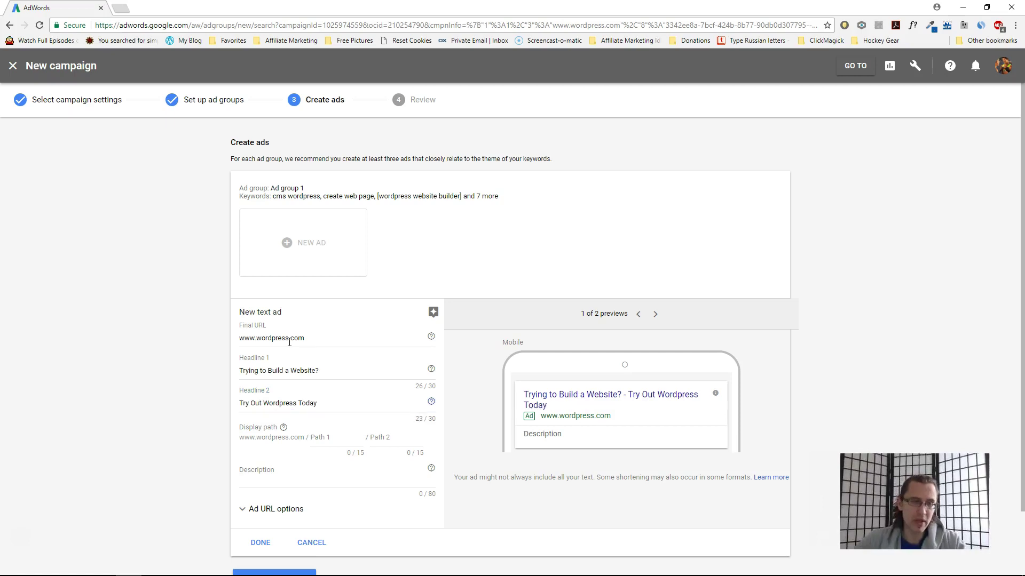
Add display path 'freetrial' and the description 'Ultimate Website Building Software. Try it Now While It's on Promotion.'.
scroll(222, 407, "down", 2)
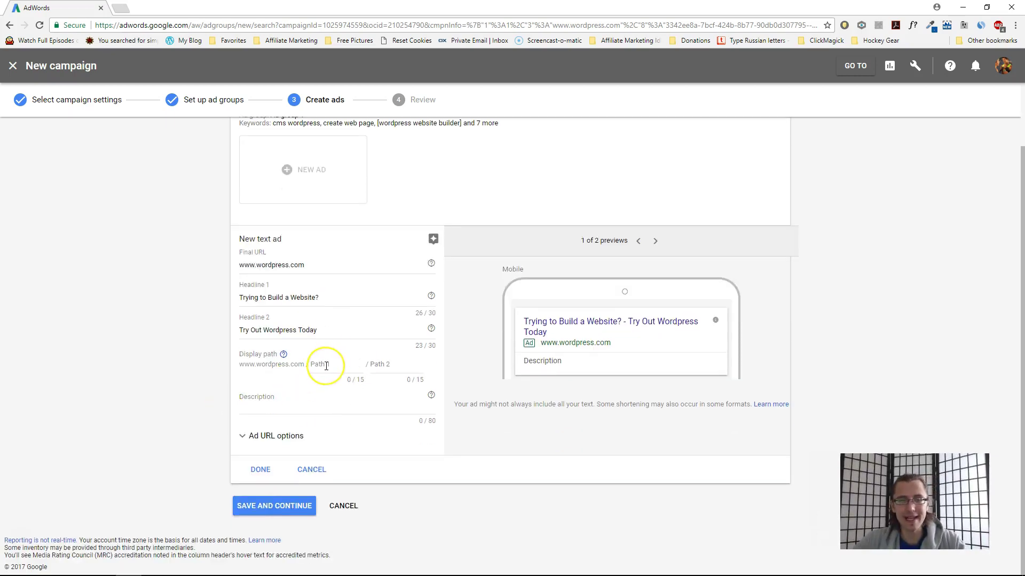
left_click(326, 366)
type("f")
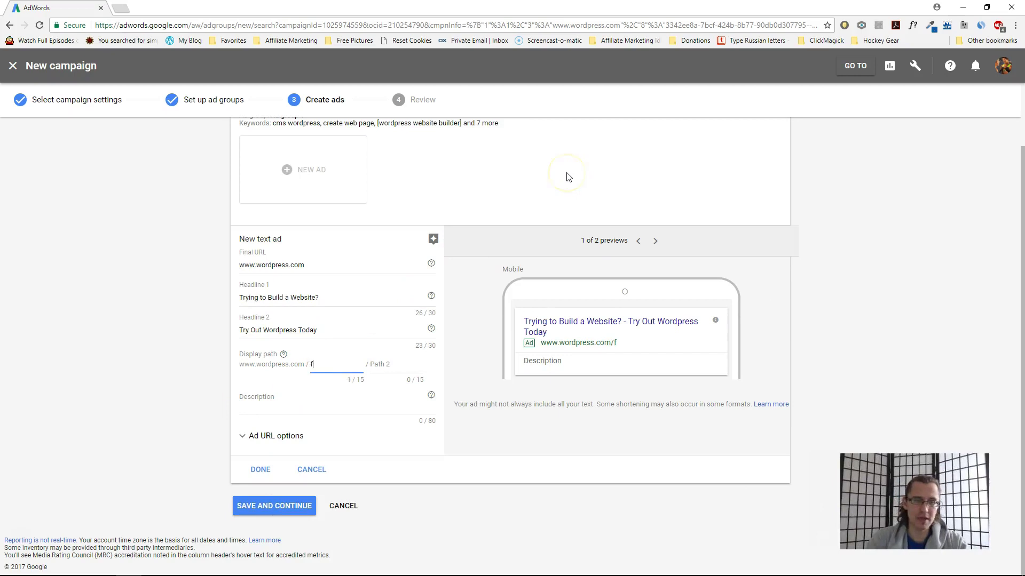
type("reetrial")
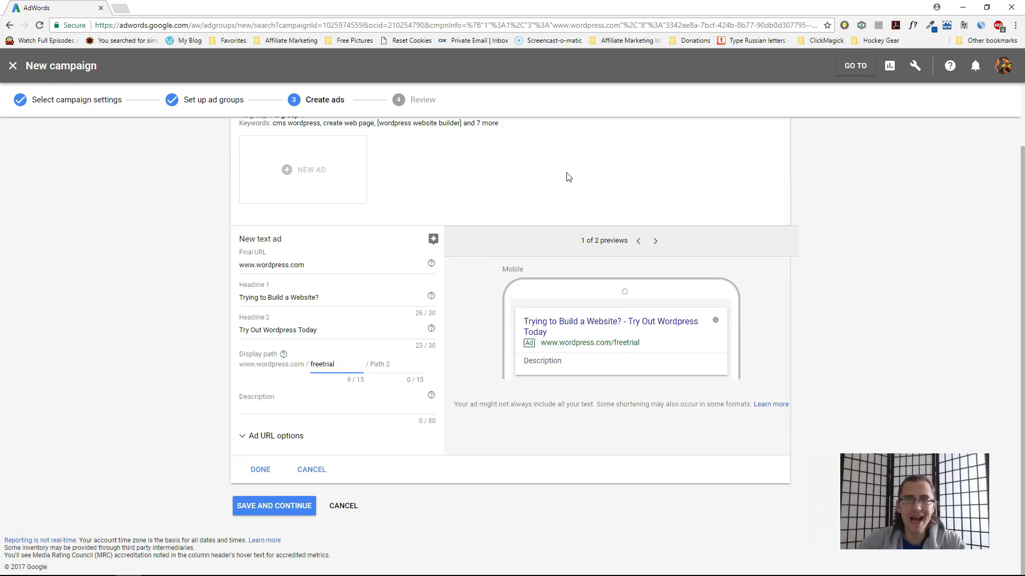
left_click(261, 408)
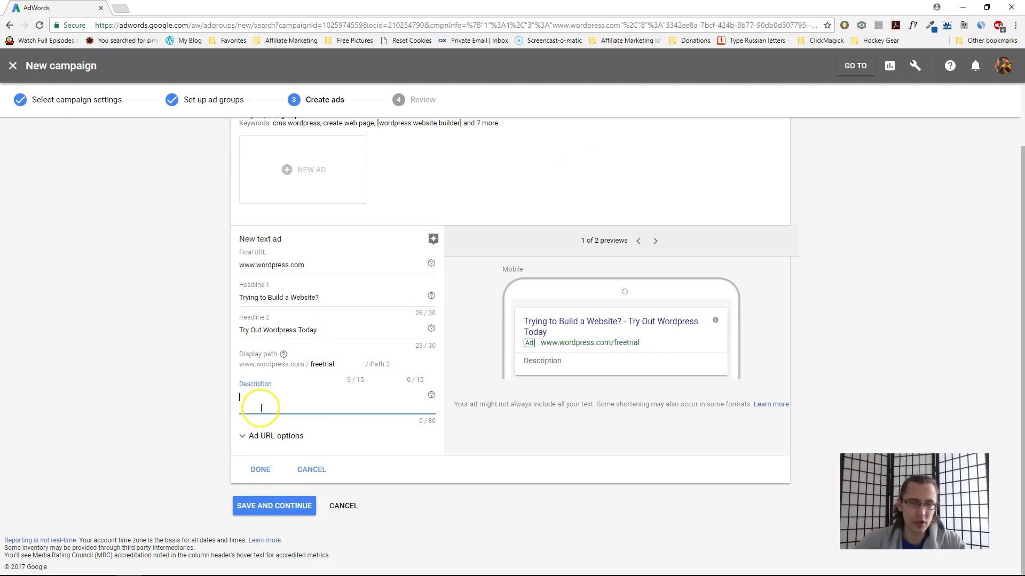
type("Ul")
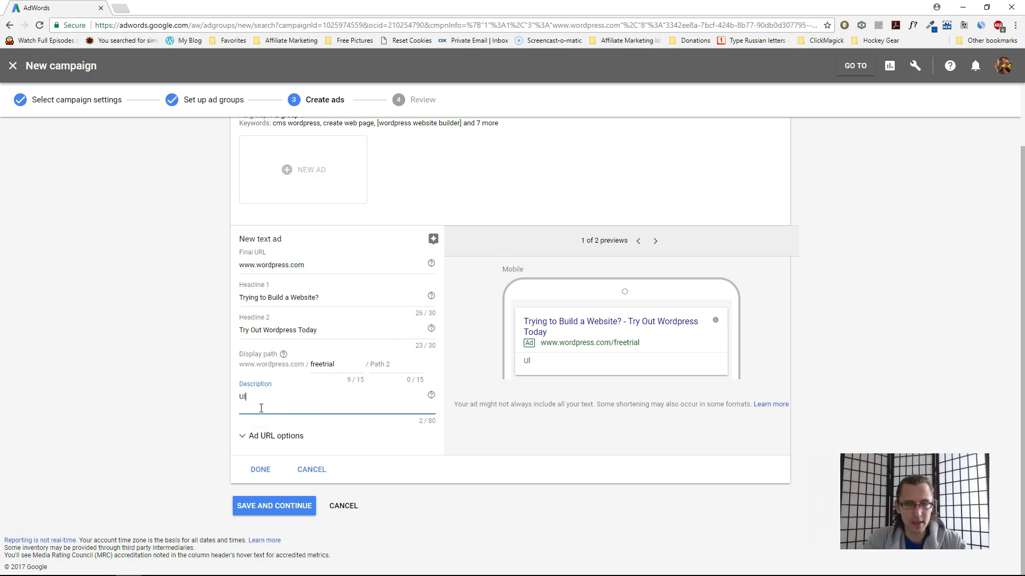
type("timate")
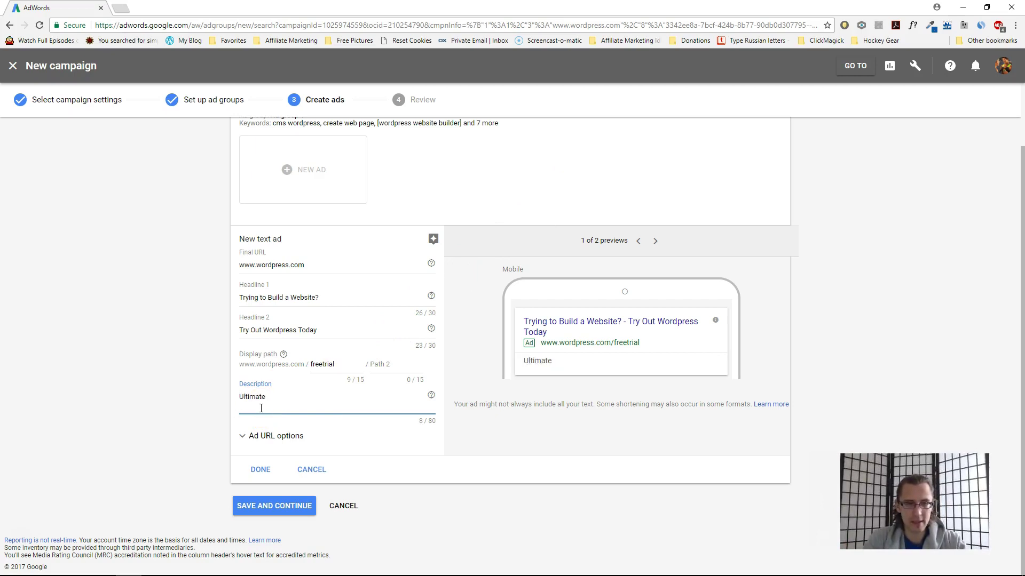
type(" Web")
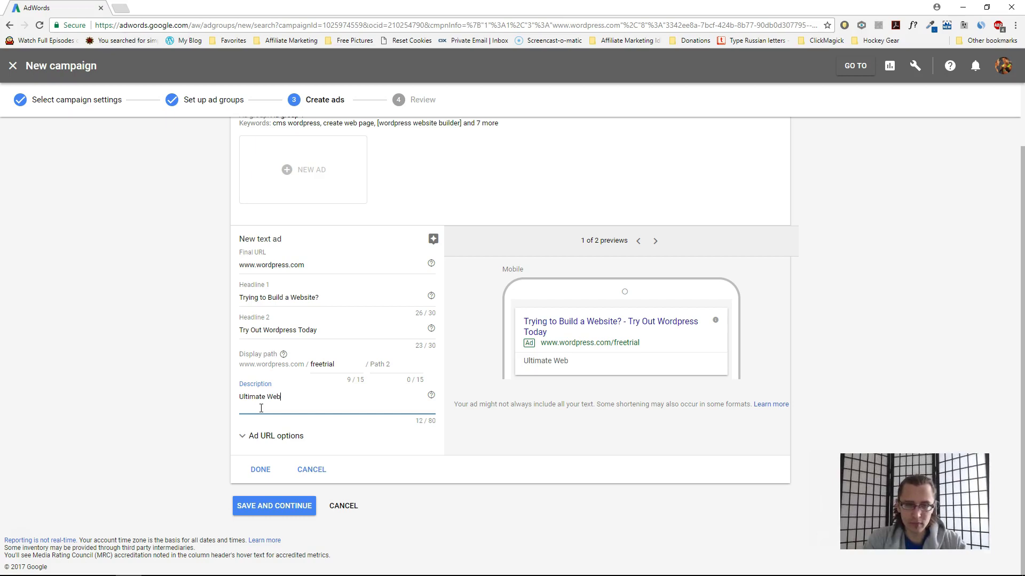
type("site Building ")
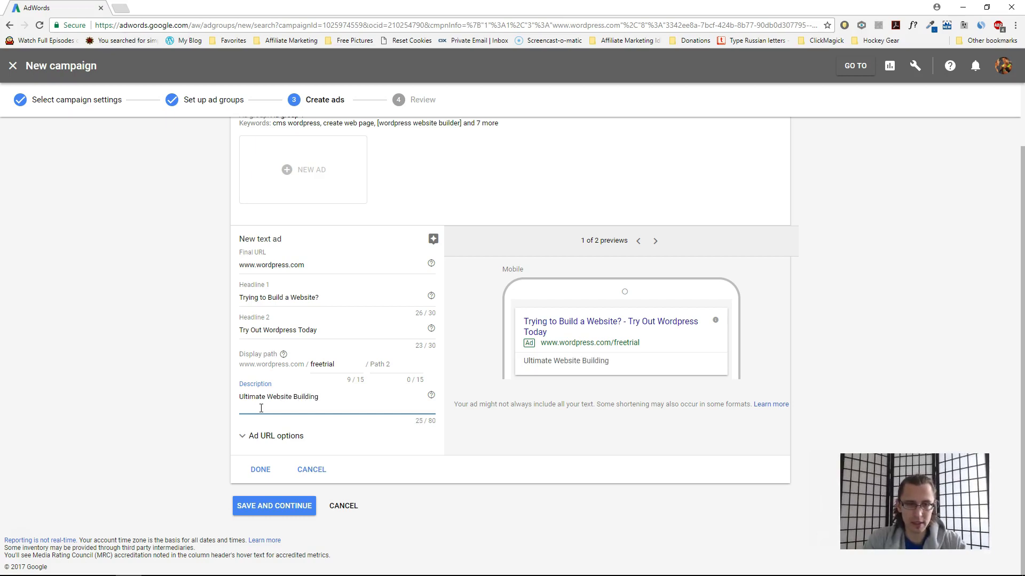
type(" Software")
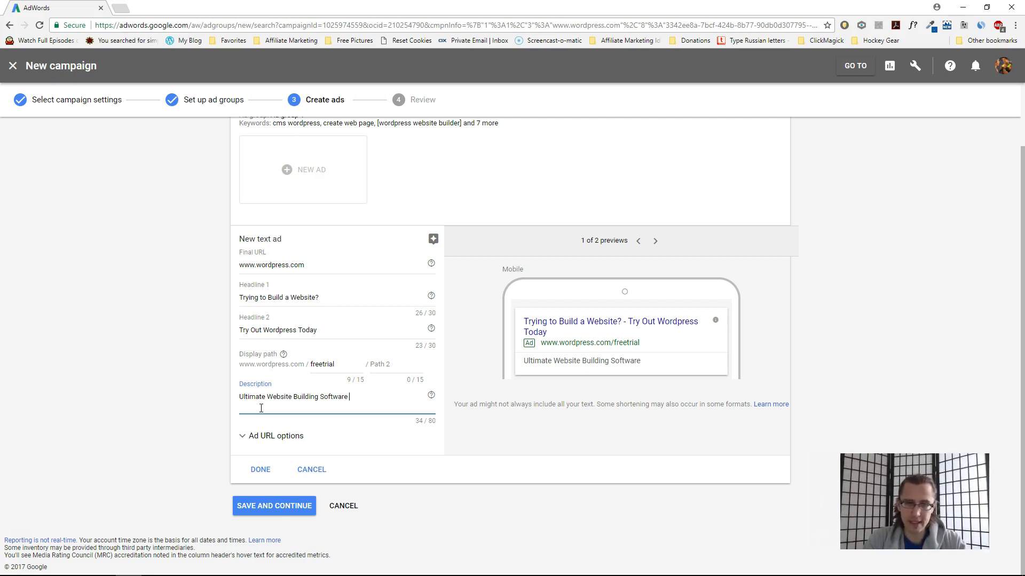
type(". Try i")
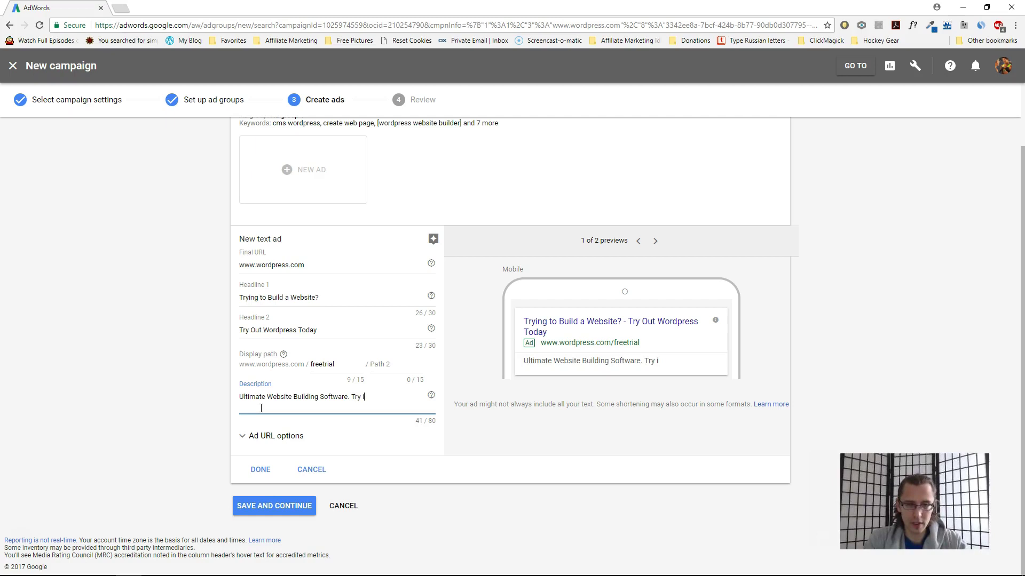
type("t Now While I")
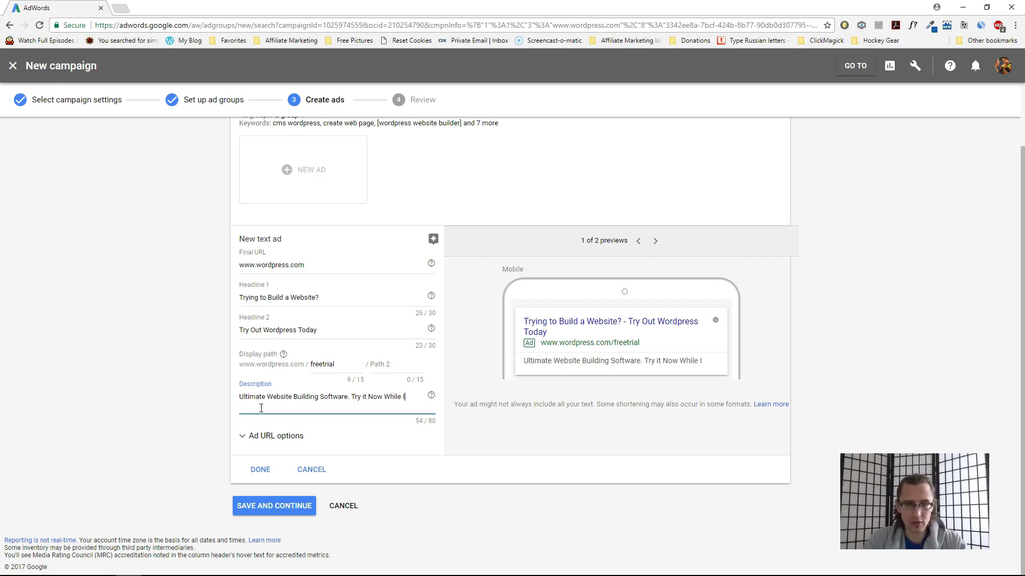
type("t's on Promotion")
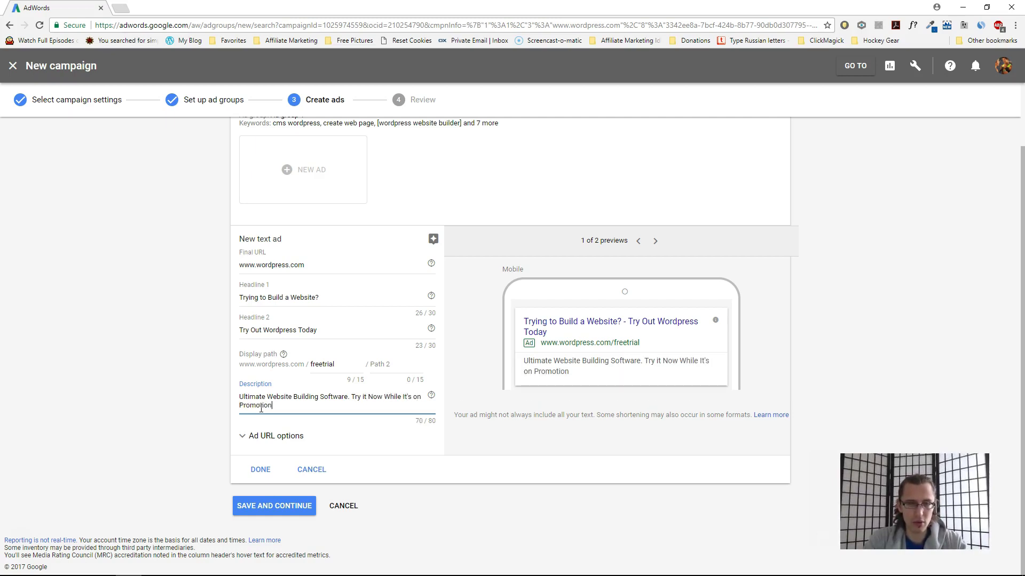
type(".")
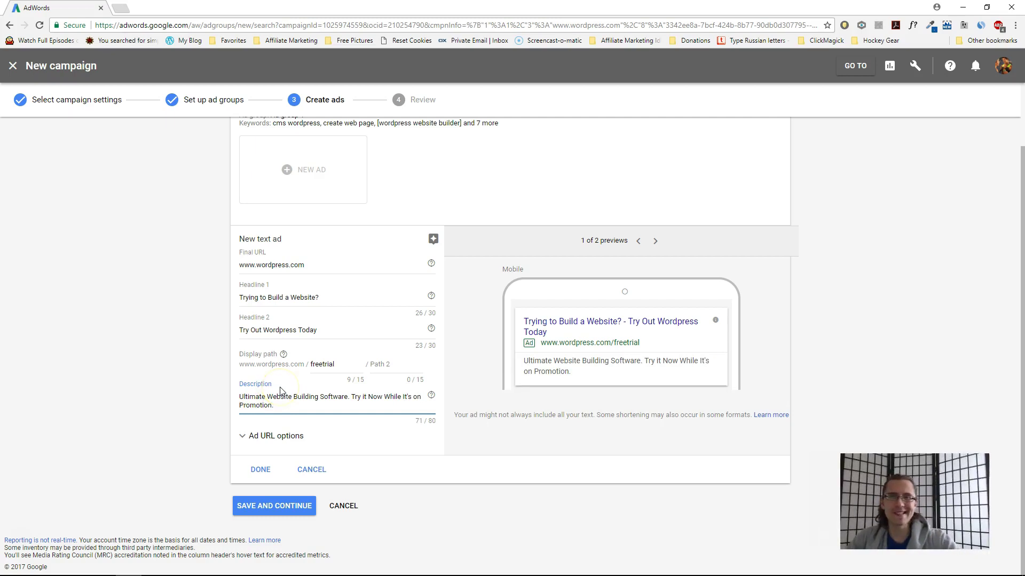
Save the text ad, finish the campaign review, and enter the new Wordpress campaign.
left_click(278, 436)
scroll(275, 435, "down", 2)
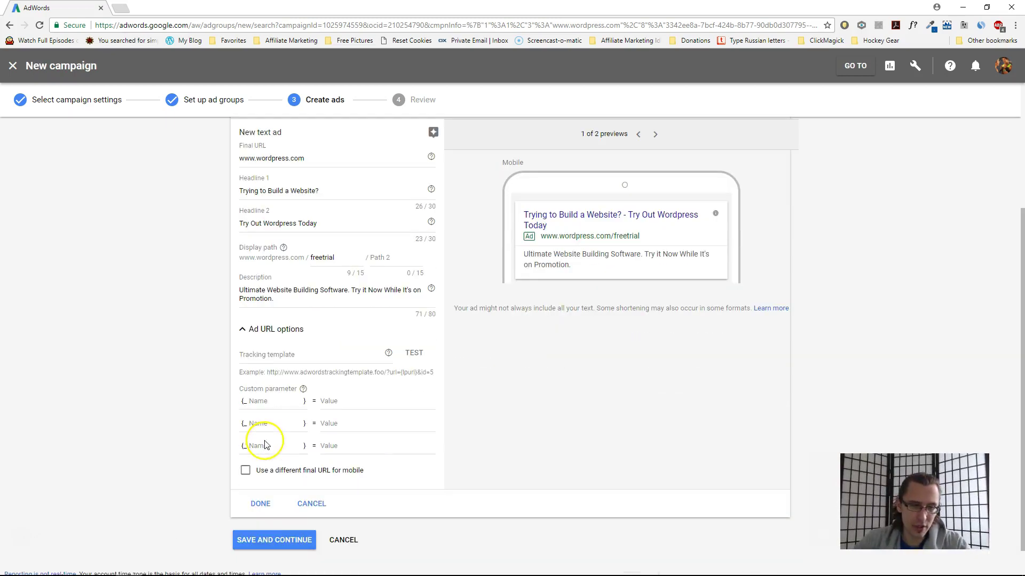
left_click(278, 332)
left_click(271, 511)
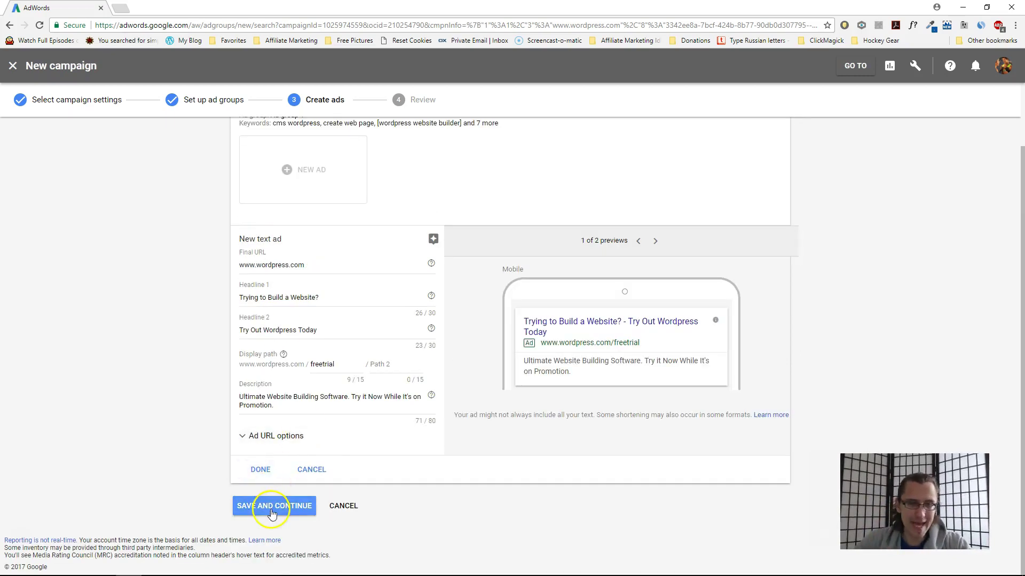
left_click(262, 470)
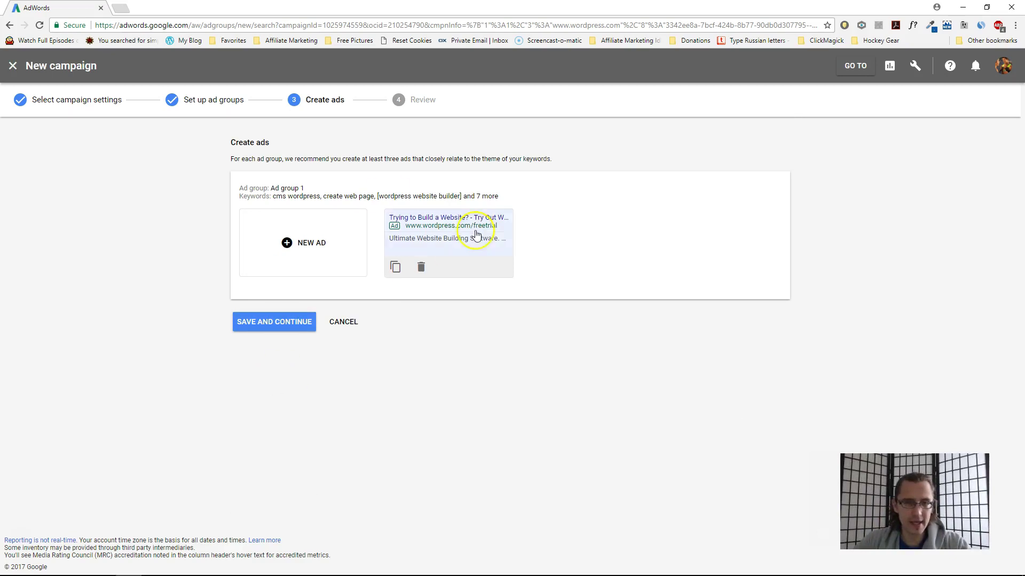
left_click(275, 321)
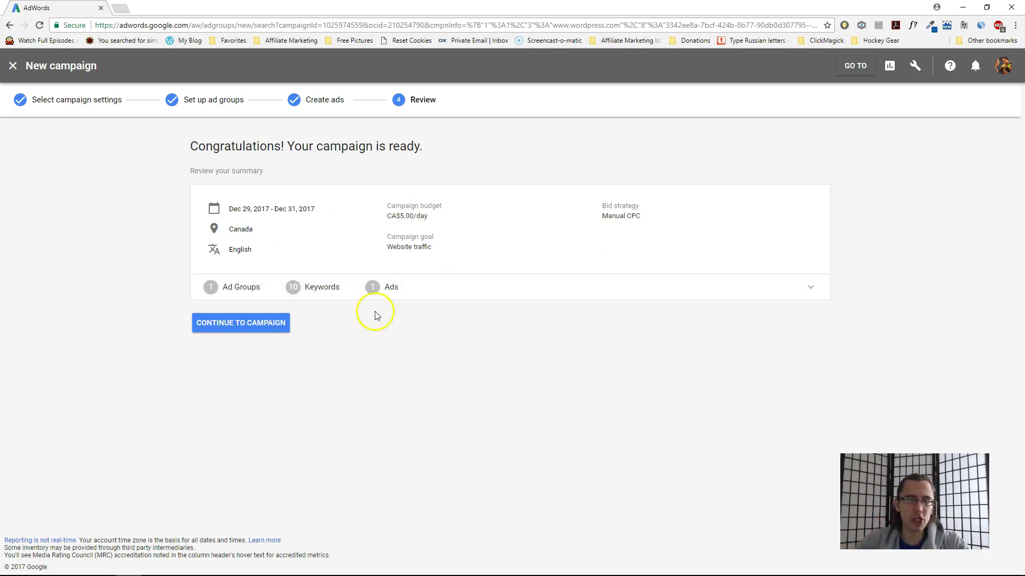
left_click(267, 324)
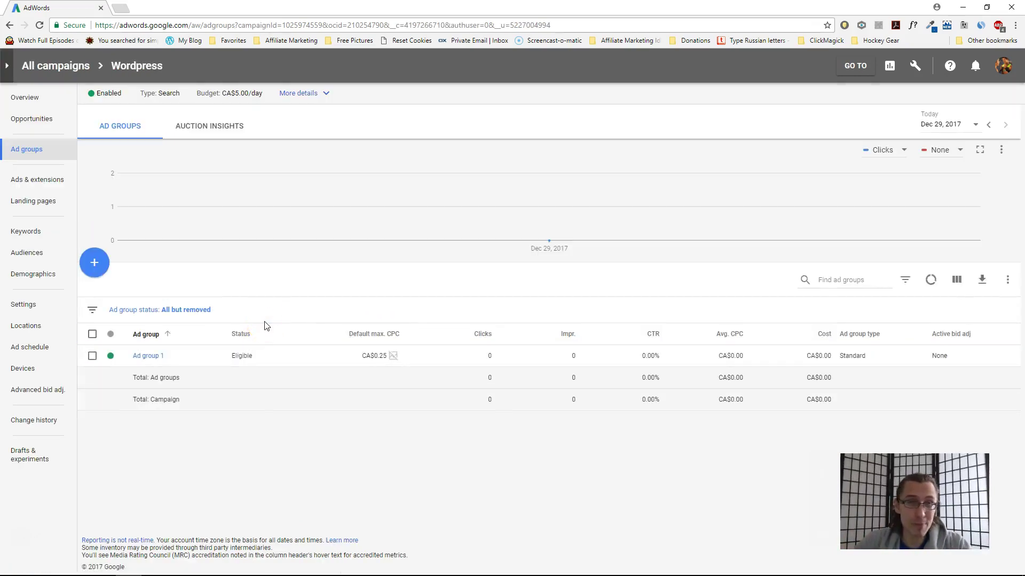
Inspect the saved Wordpress text ad in edit mode, then list the campaign's ten keywords.
left_click(262, 325)
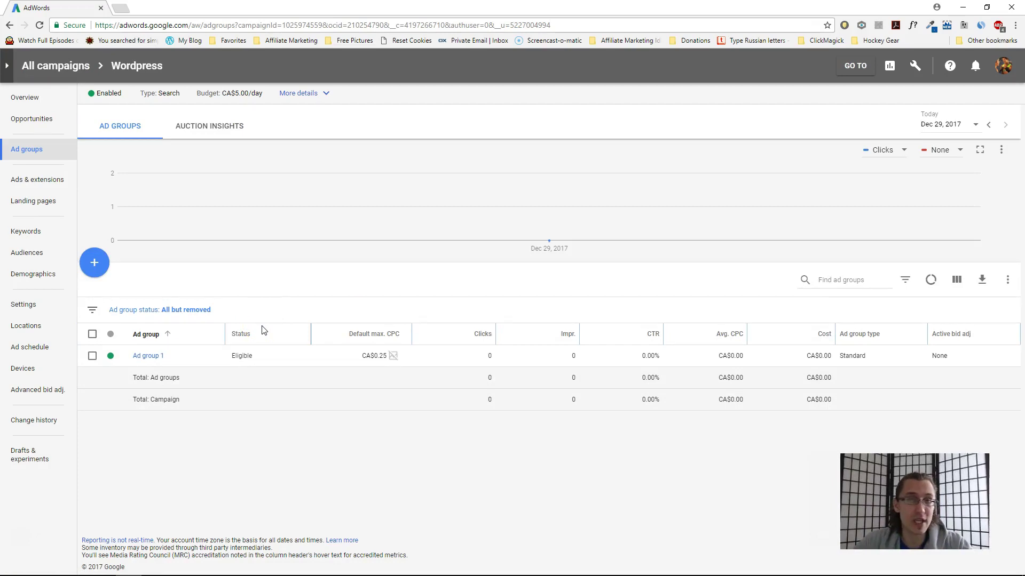
left_click(257, 311)
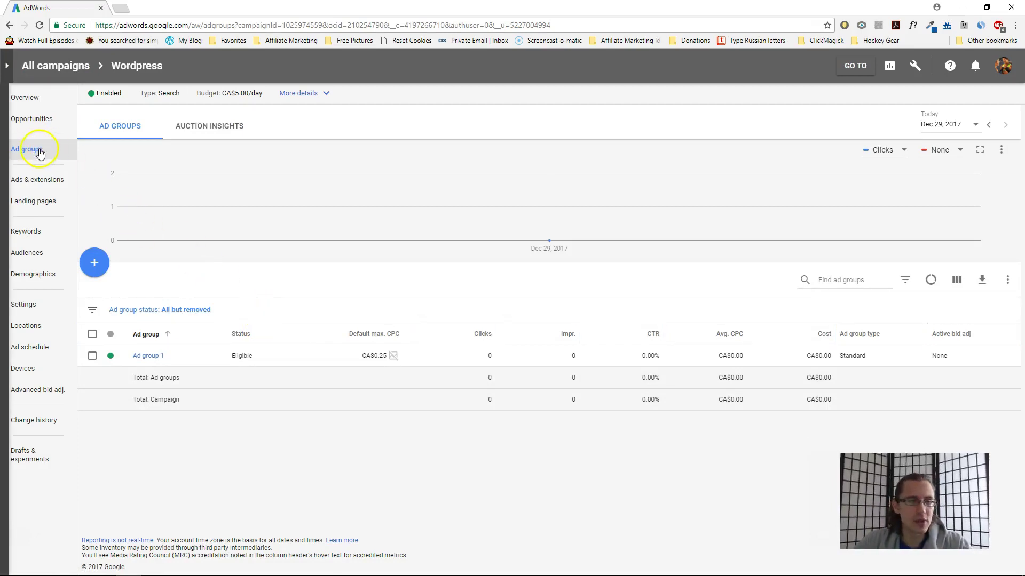
left_click(38, 184)
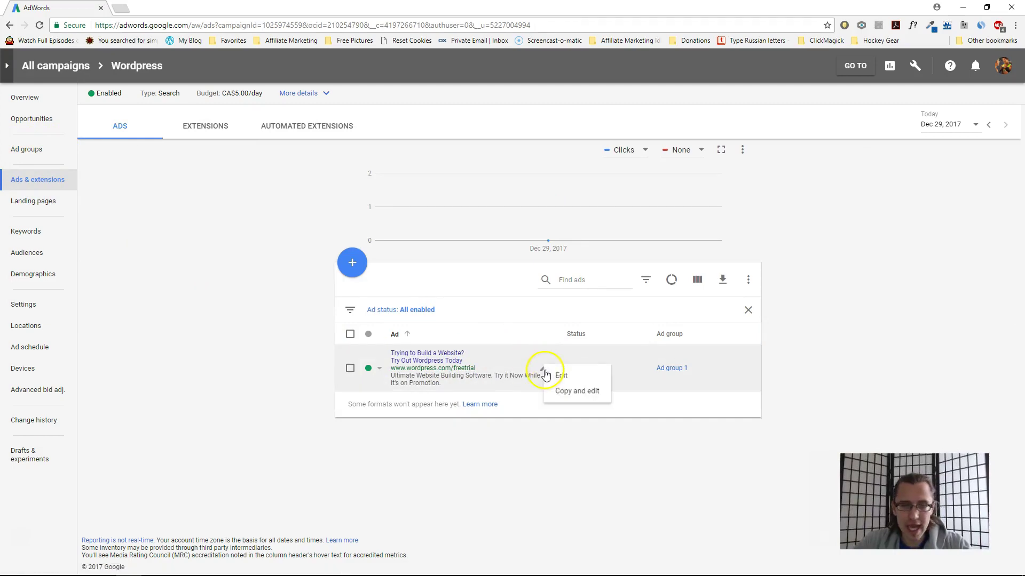
left_click(543, 368)
left_click(559, 370)
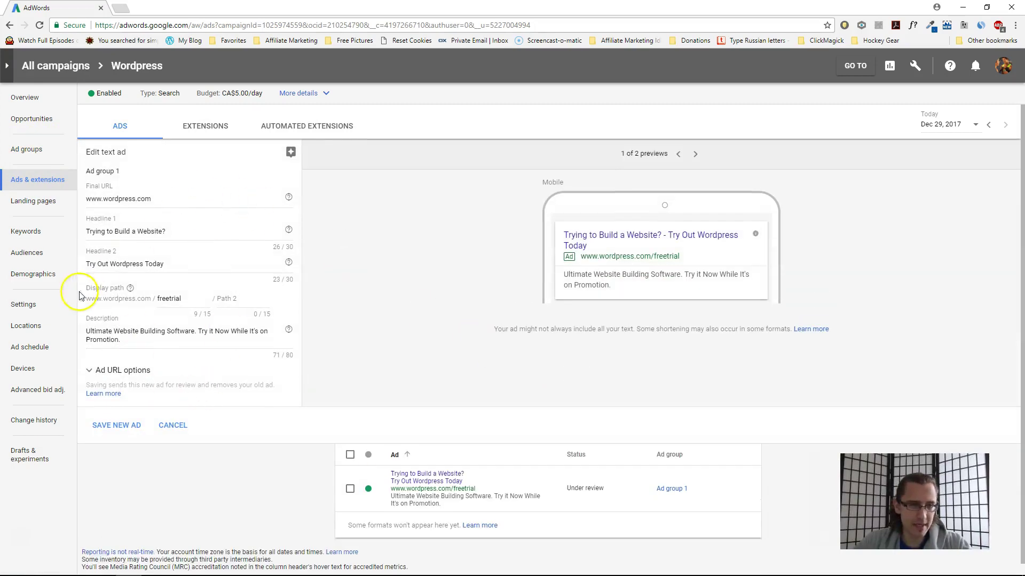
left_click(26, 232)
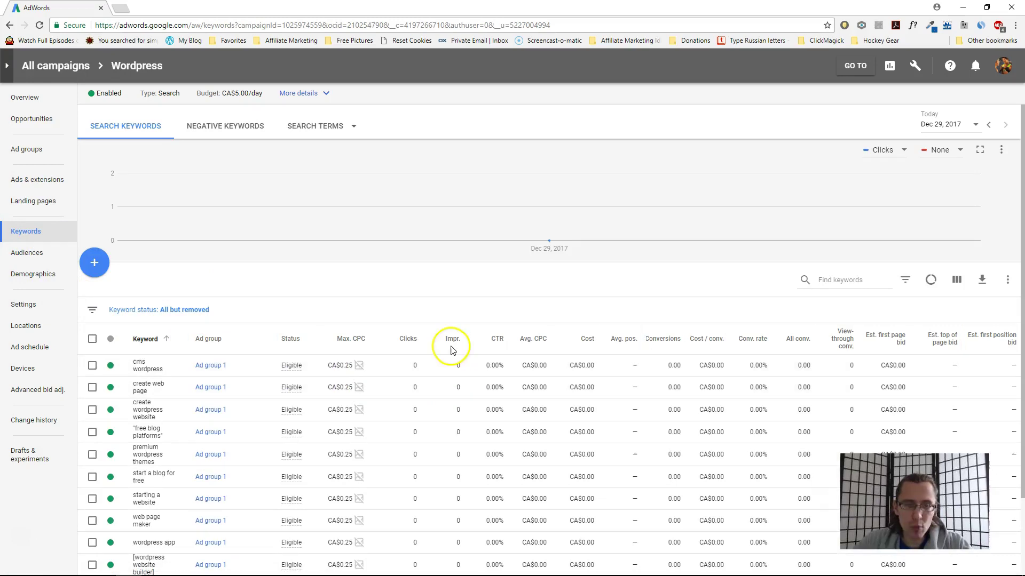
Give the keyword cms wordpress its own CA$0.50 max CPC bid and save it.
scroll(282, 283, "down", 2)
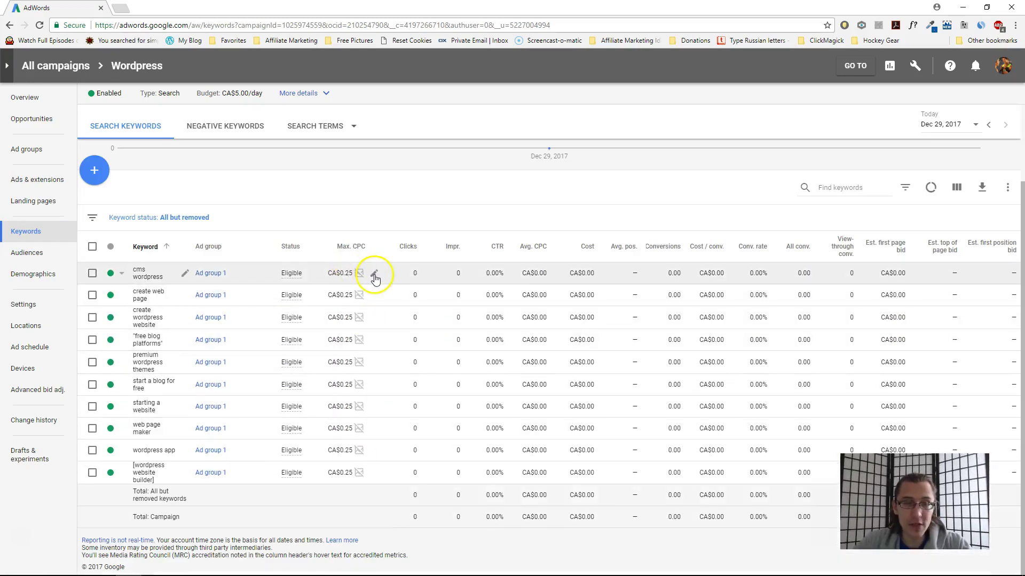
left_click(373, 275)
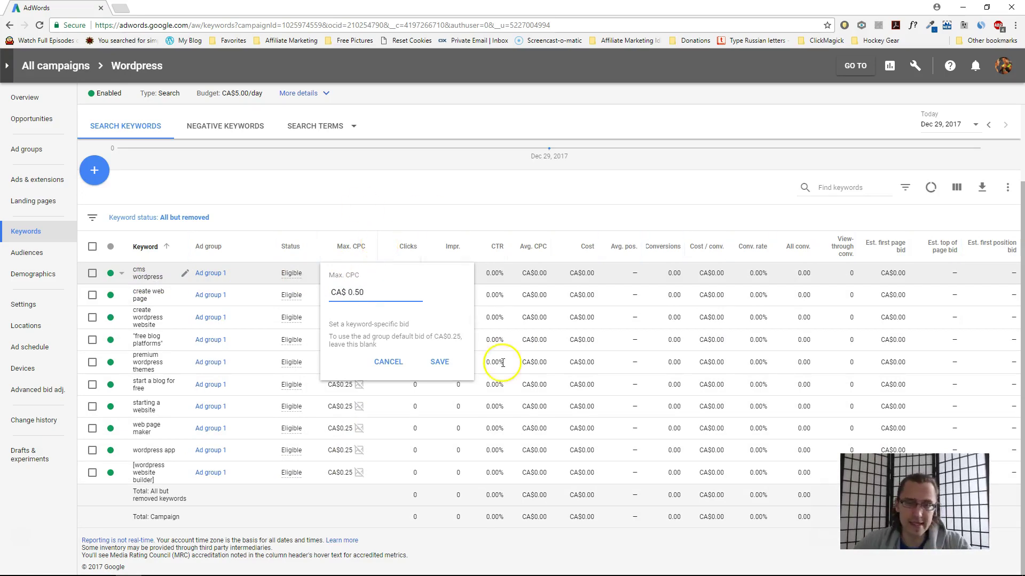
left_click(439, 362)
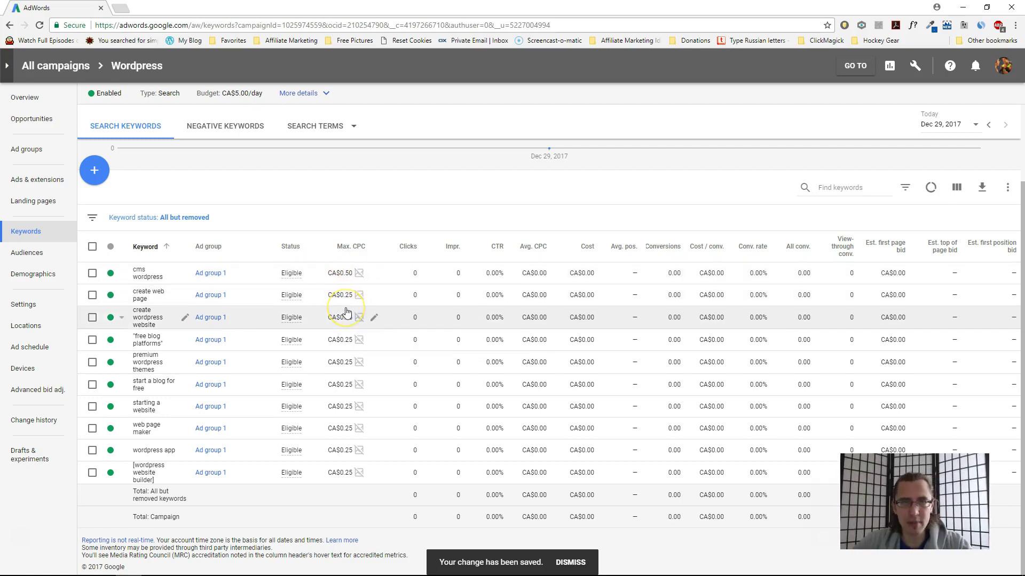
left_click(314, 283)
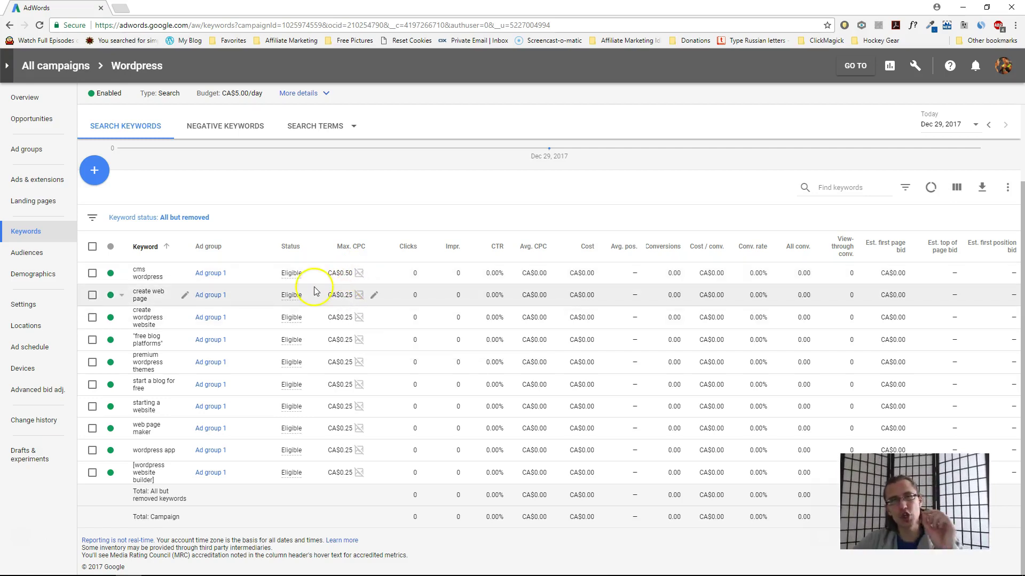
left_click(306, 287)
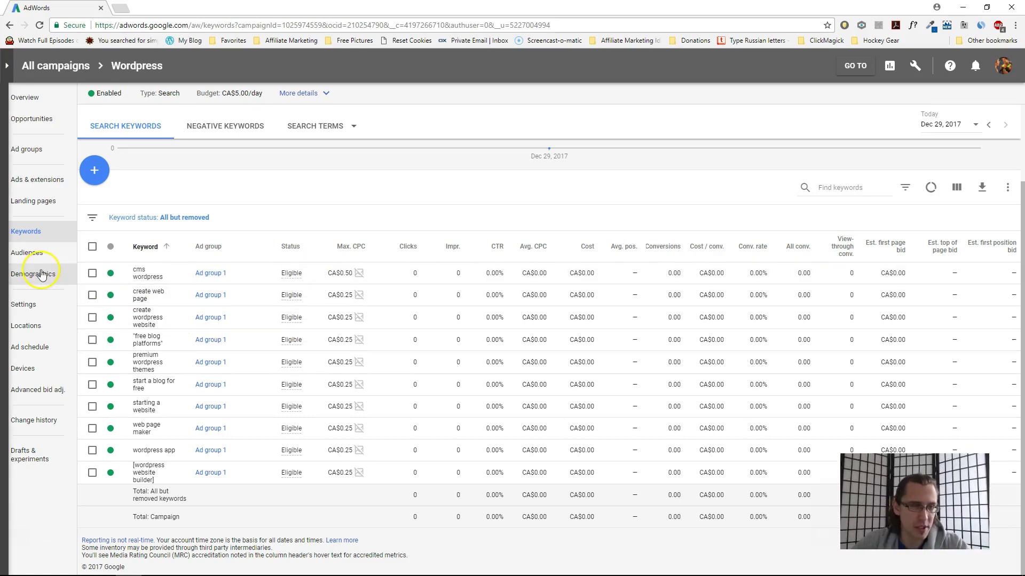
Review the Audiences, Demographics, Canada Locations and Ad schedule pages, then show the campaign Overview.
left_click(26, 252)
left_click(35, 275)
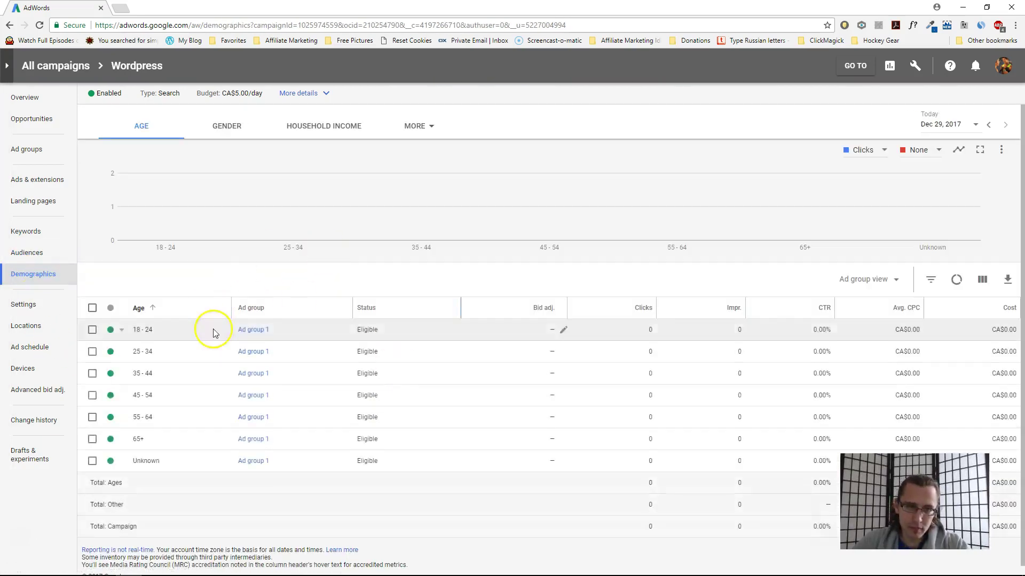
left_click(27, 326)
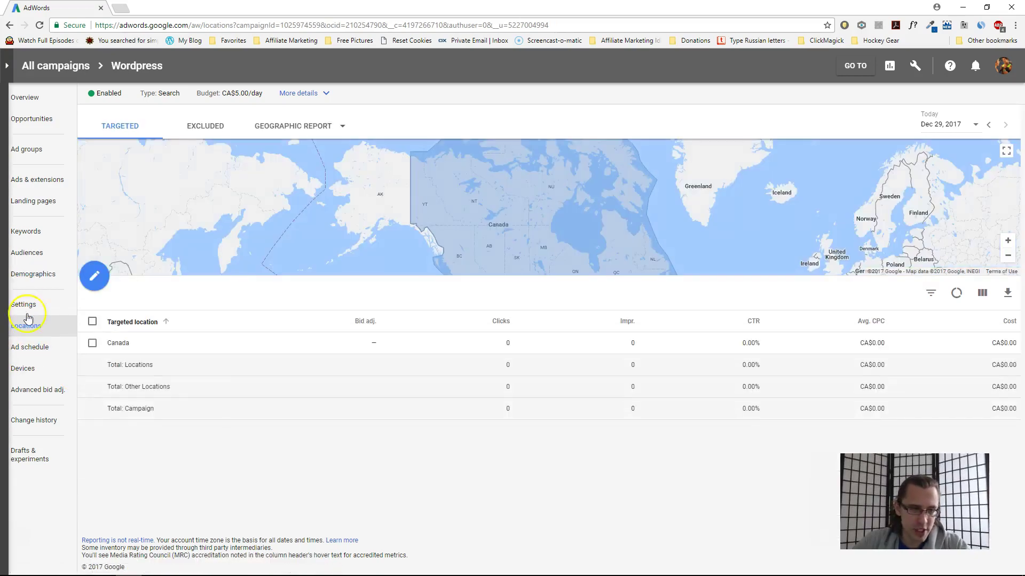
left_click(32, 348)
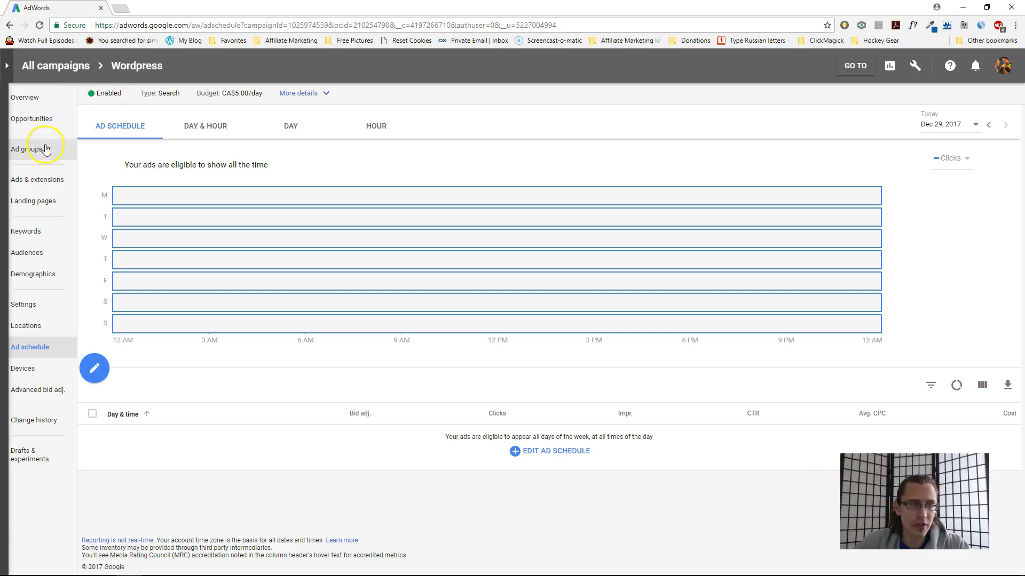
left_click(25, 97)
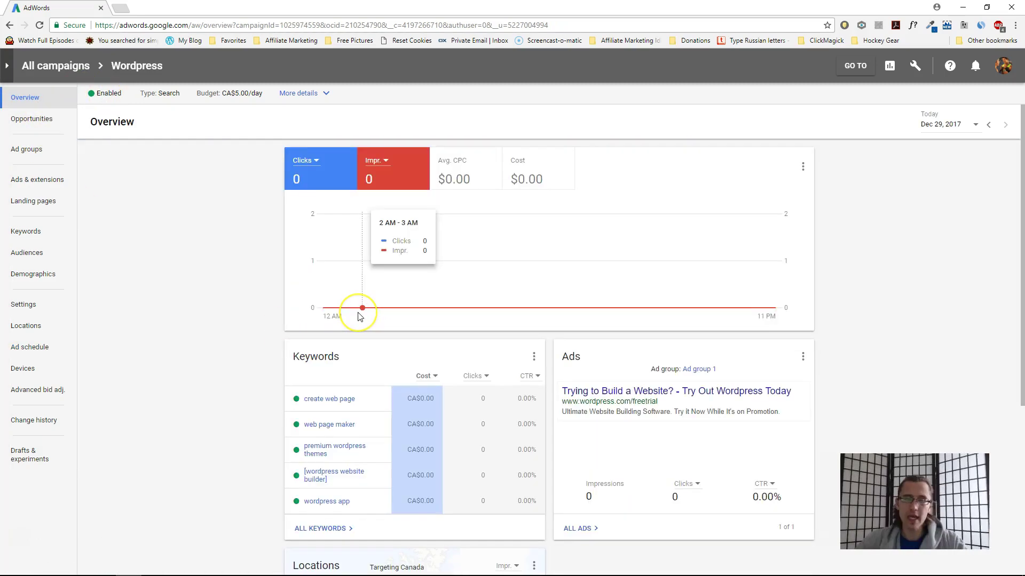